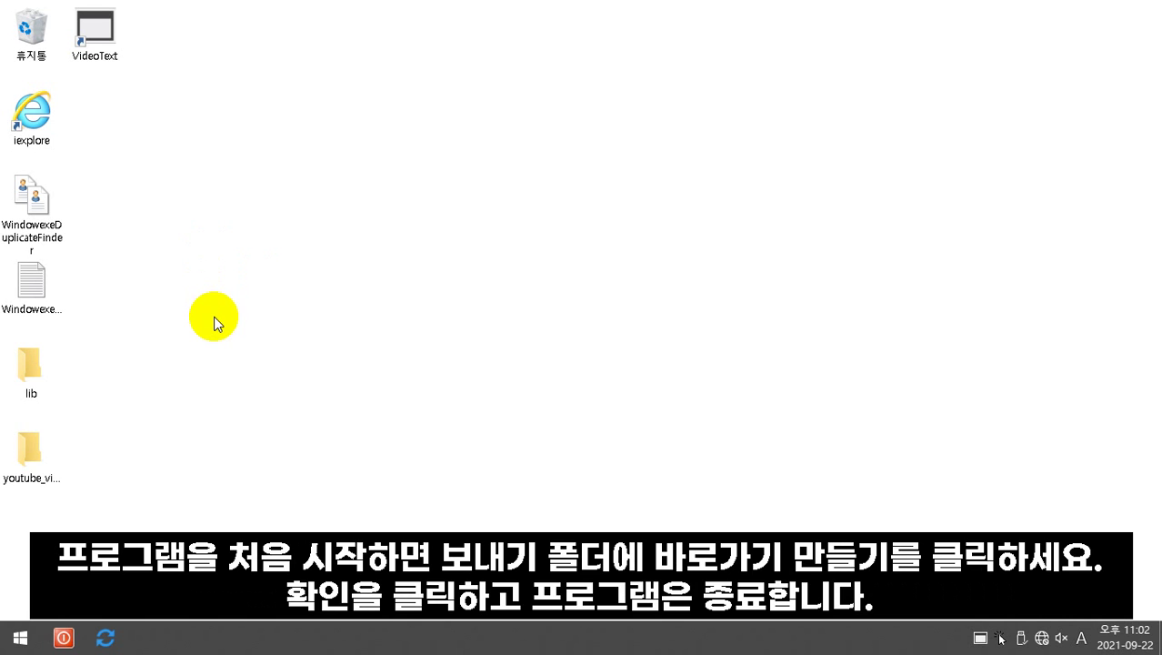
Step: Open WindowexeDuplicateFinder from the desktop, create its shortcut in the Send To folder, and close the program
{"action": "left_click", "coordinate": [29, 199]}
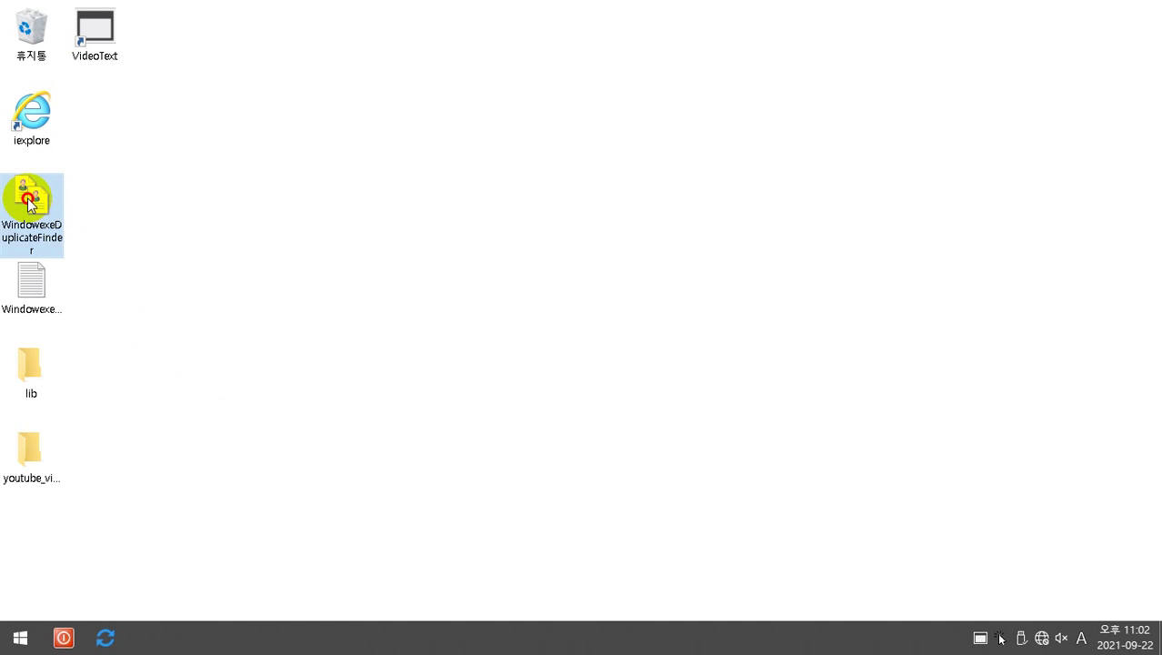
{"action": "double_click", "coordinate": [28, 199]}
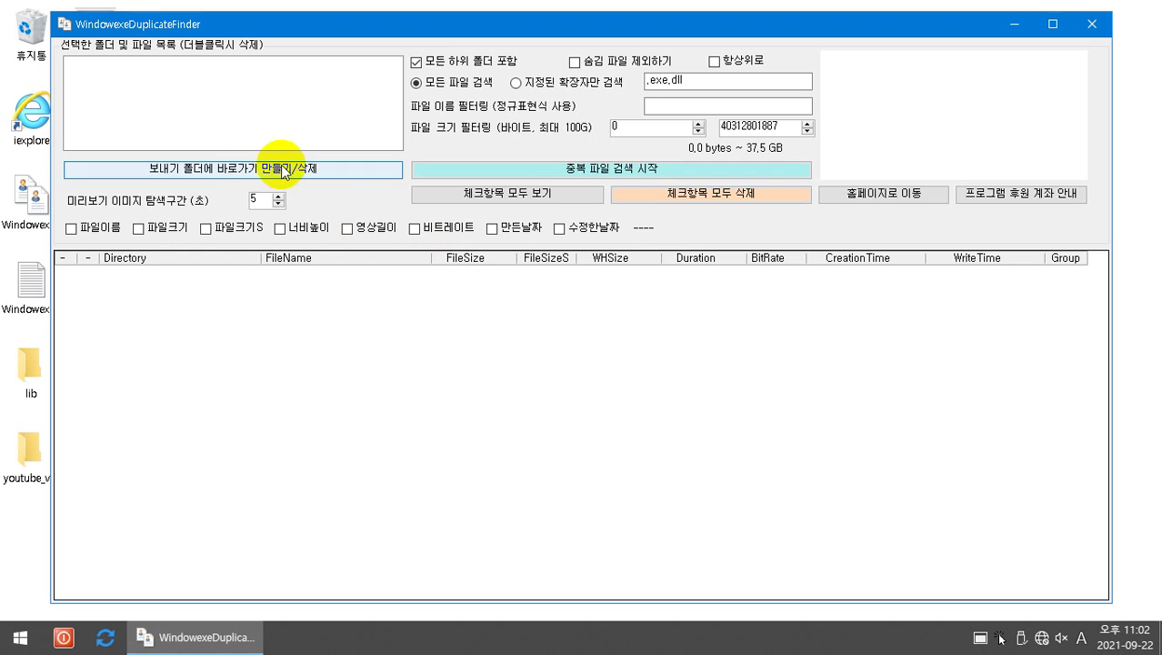
{"action": "left_click", "coordinate": [240, 169]}
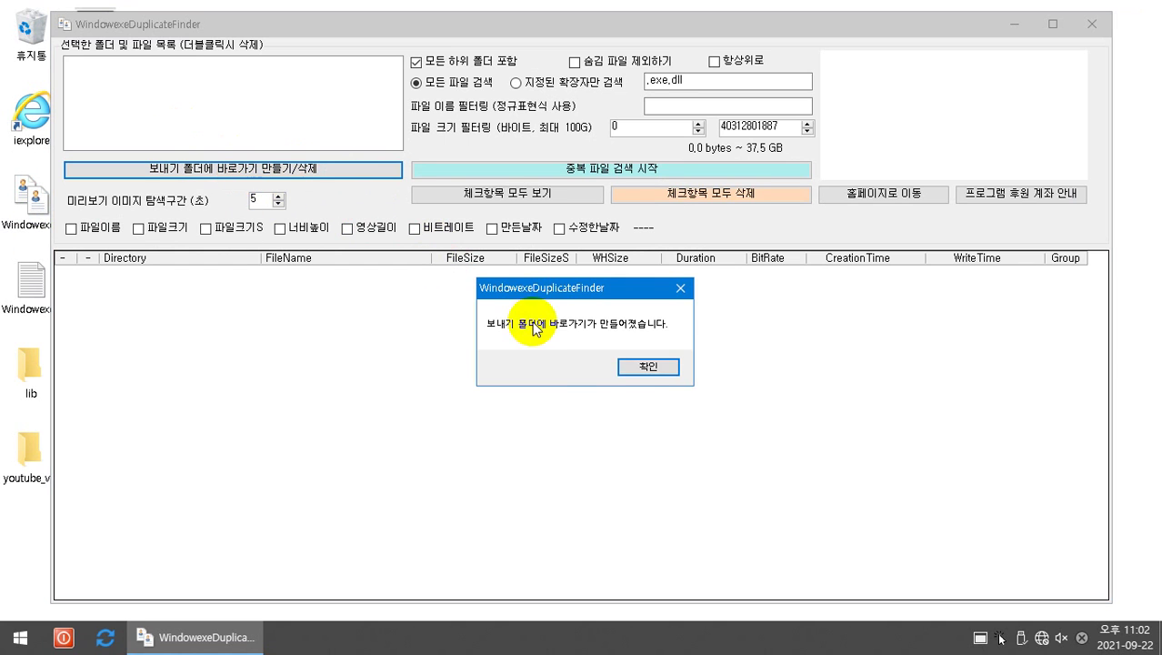
{"action": "left_click", "coordinate": [638, 366]}
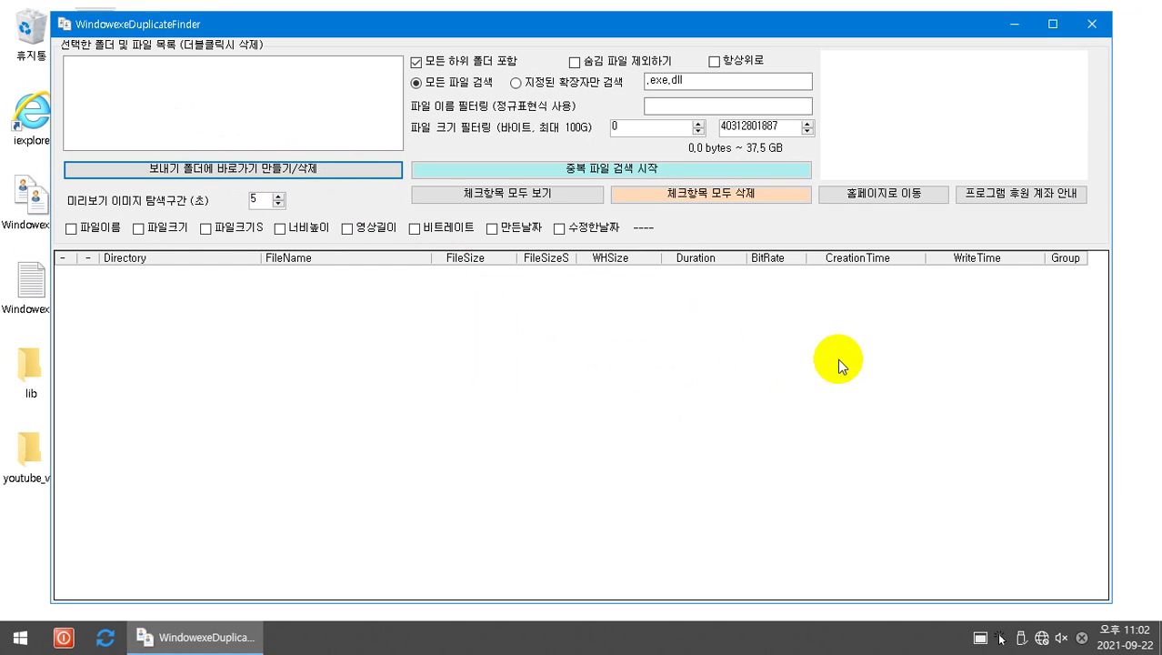
{"action": "left_click", "coordinate": [1093, 27]}
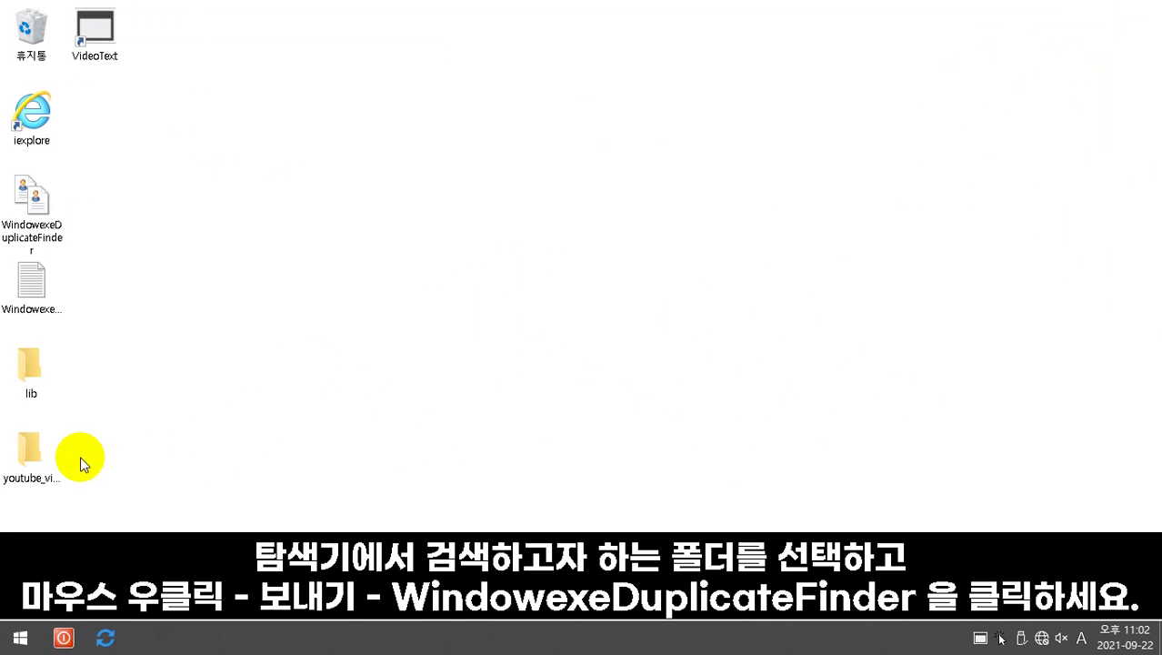
Step: Send the desktop folder youtube_video to WindowexeDuplicateFinder through the Send To shortcut
{"action": "left_click", "coordinate": [33, 455]}
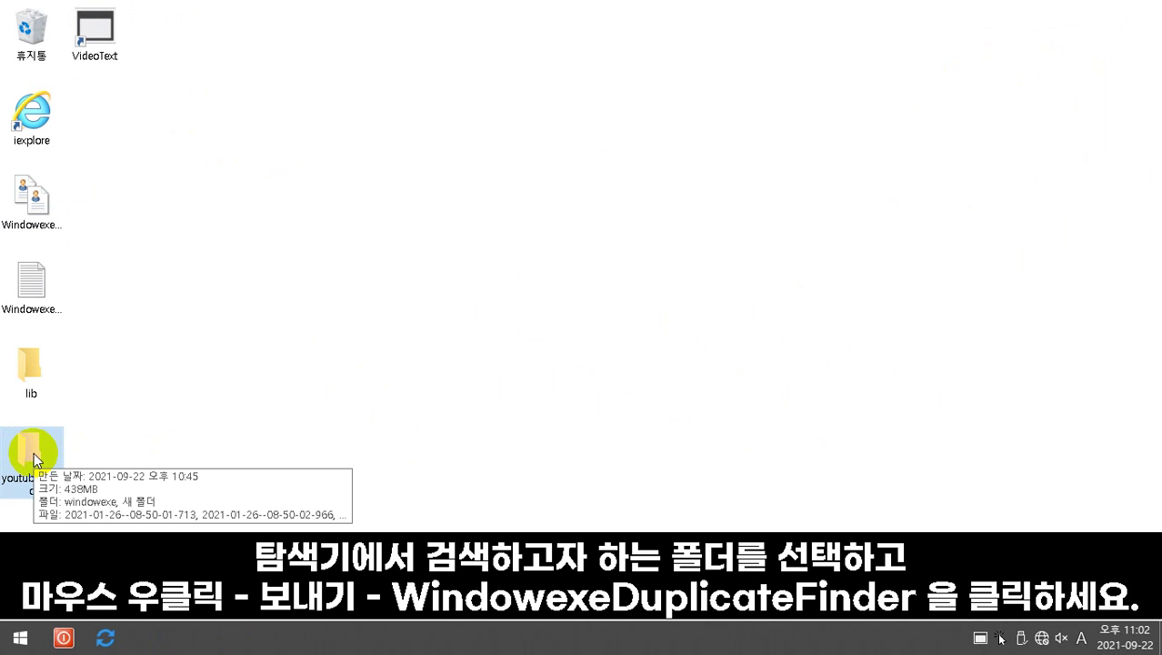
{"action": "right_click", "coordinate": [34, 437]}
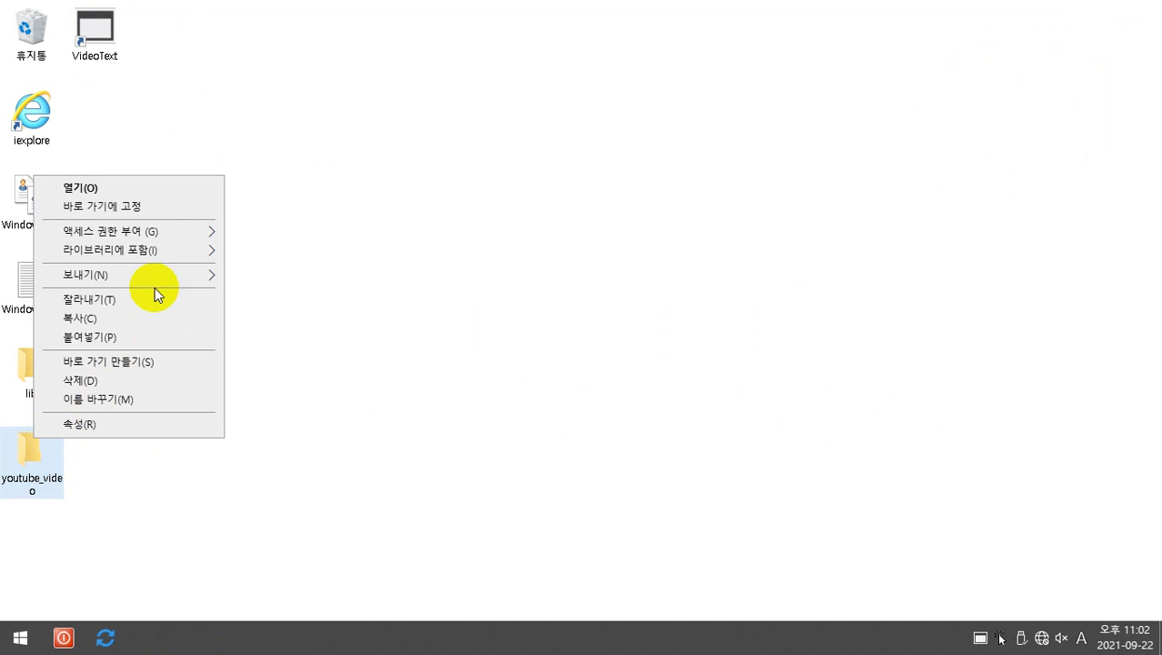
{"action": "mouse_move", "coordinate": [159, 278]}
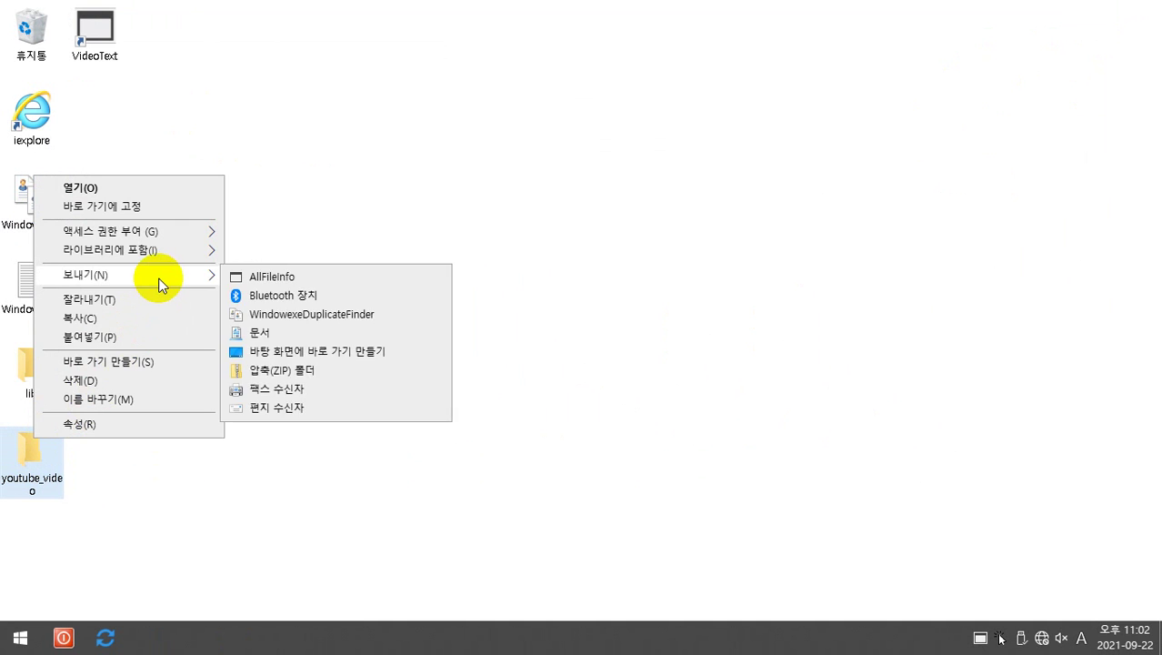
{"action": "left_click", "coordinate": [314, 315]}
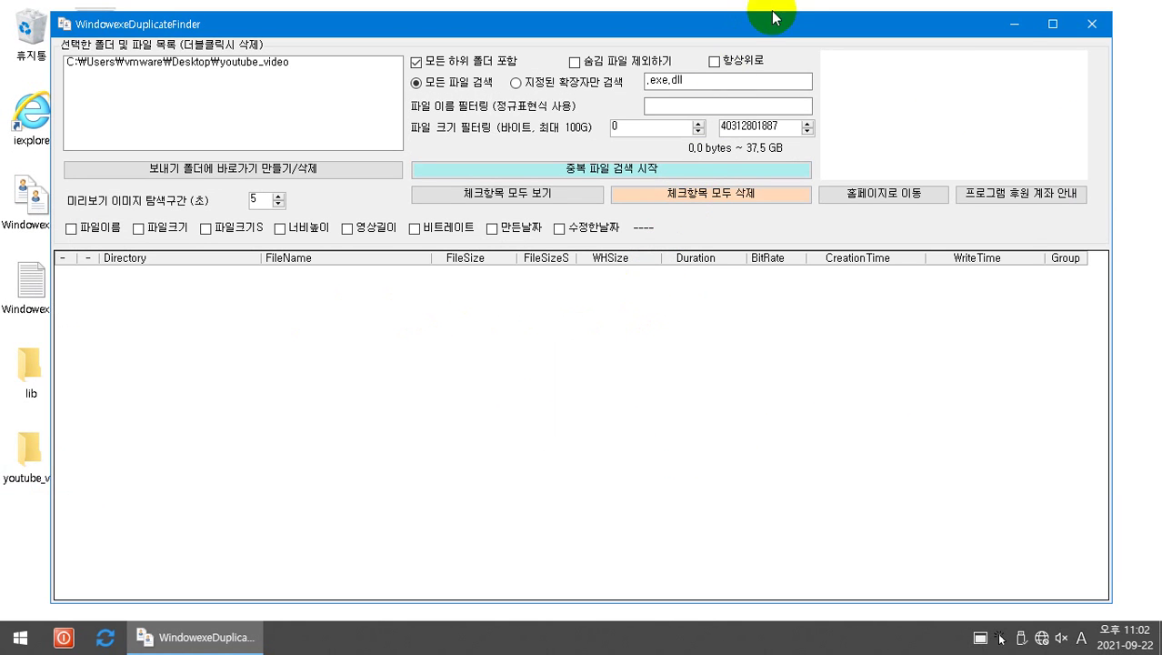
{"action": "left_click", "coordinate": [1125, 195]}
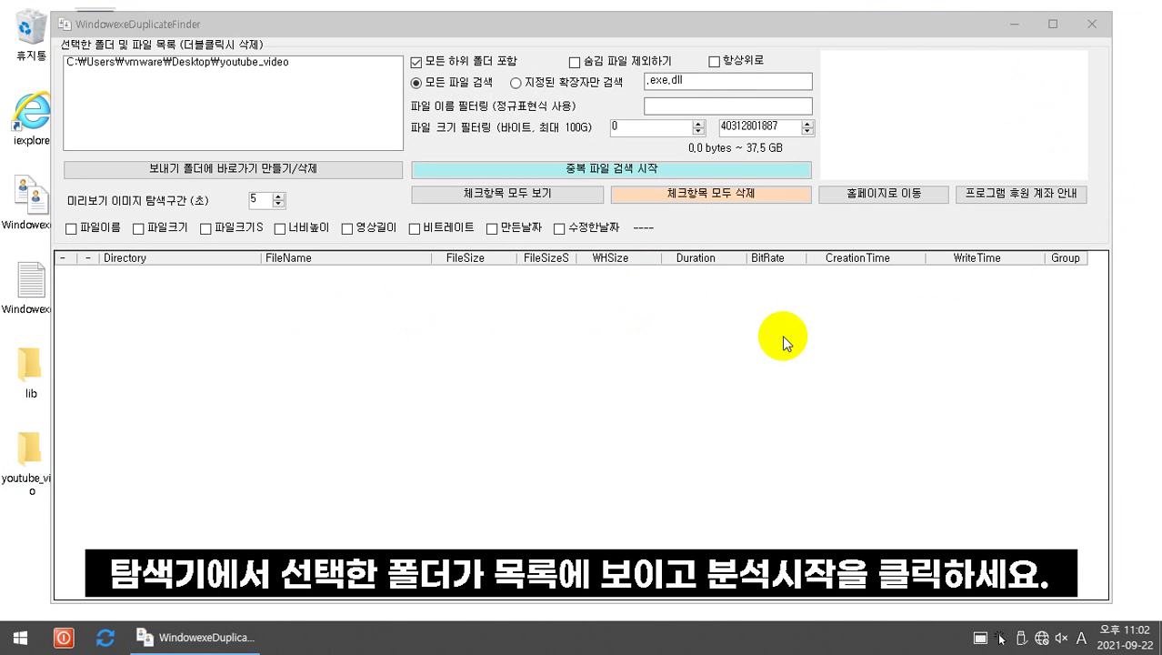
Step: Run the duplicate file search on the listed youtube_video folder with all files included, and acknowledge its completion
{"action": "left_click", "coordinate": [210, 64]}
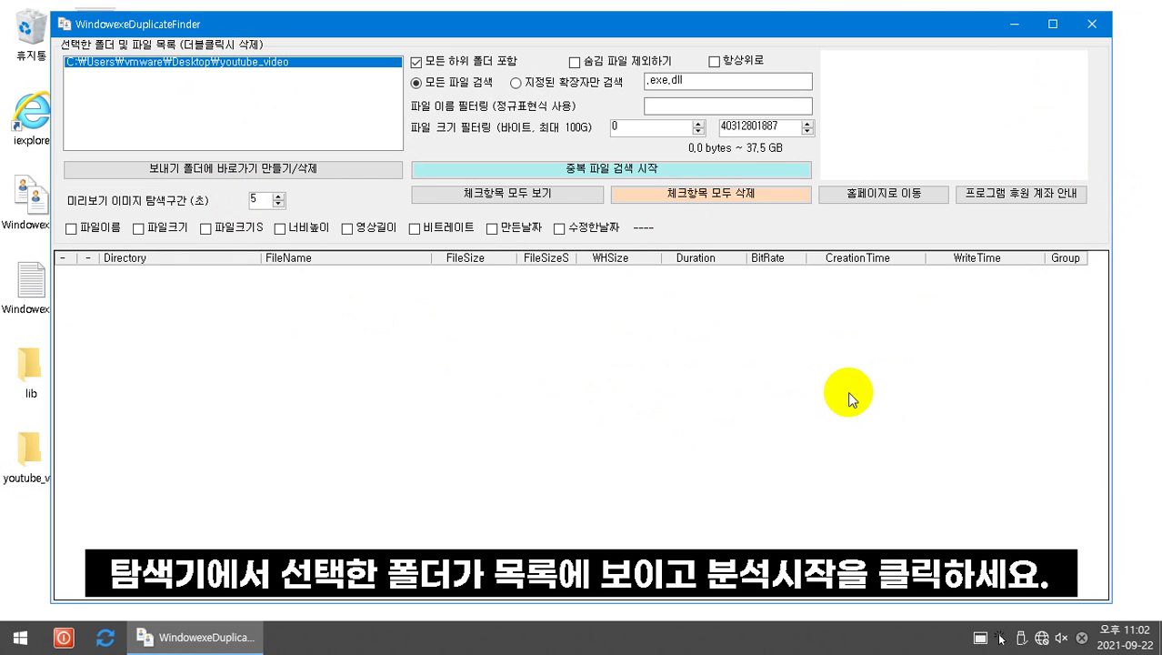
{"action": "left_click", "coordinate": [565, 171]}
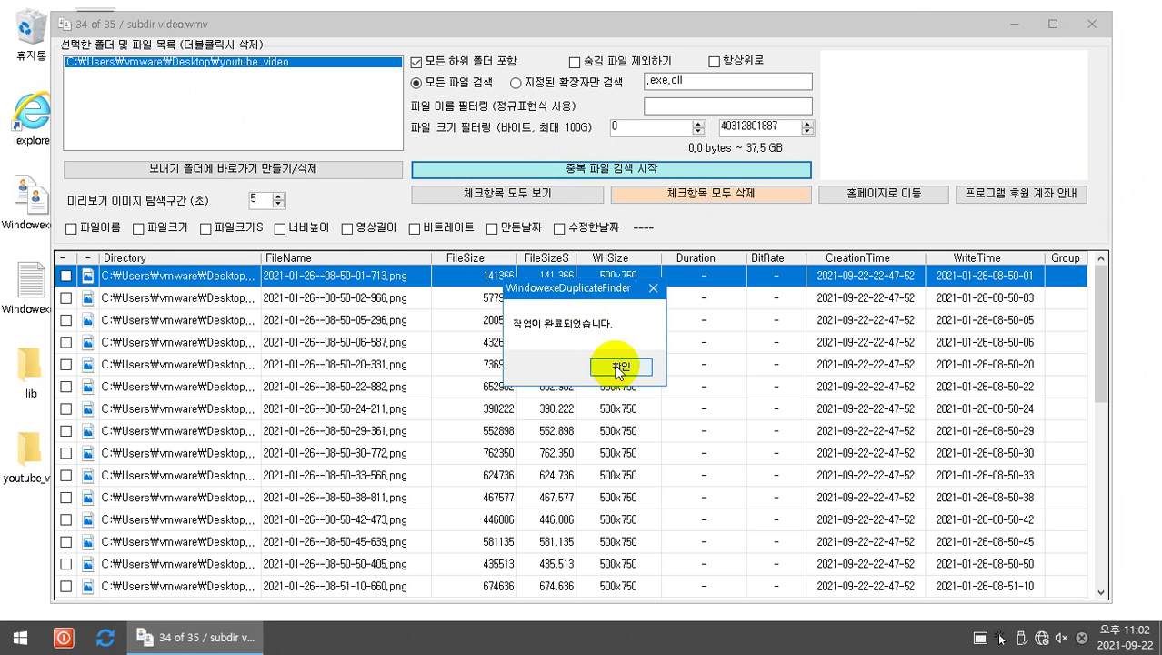
{"action": "left_click", "coordinate": [618, 364]}
{"action": "left_click", "coordinate": [1125, 308]}
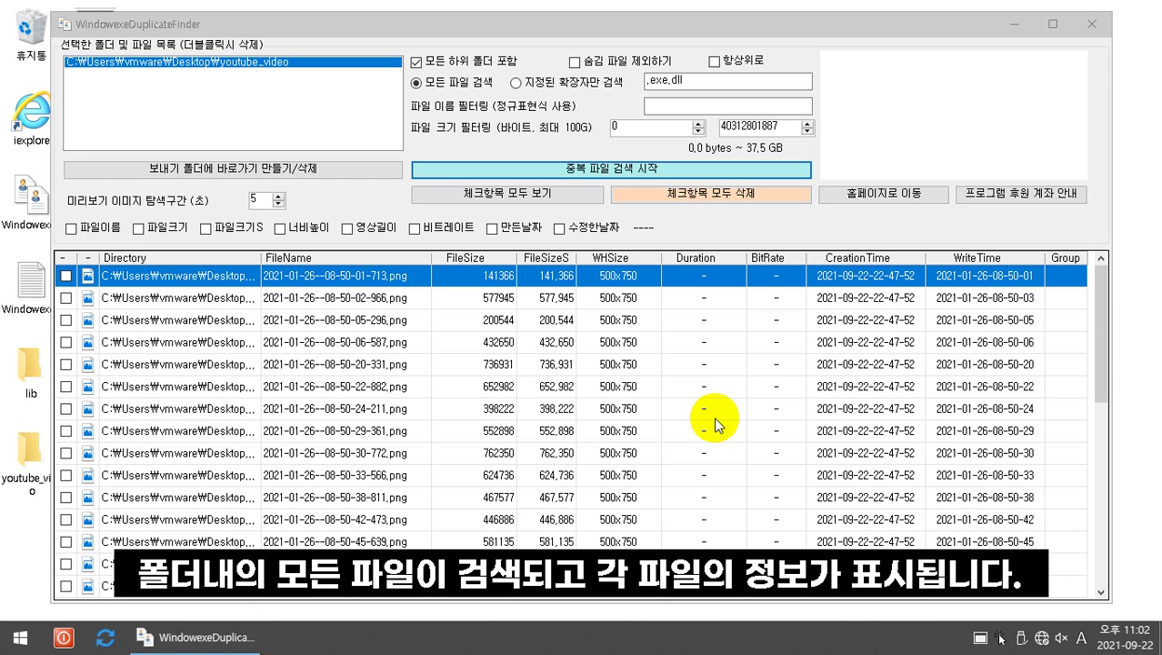
{"action": "left_click_drag", "start_coordinate": [1101, 329], "coordinate": [1098, 393]}
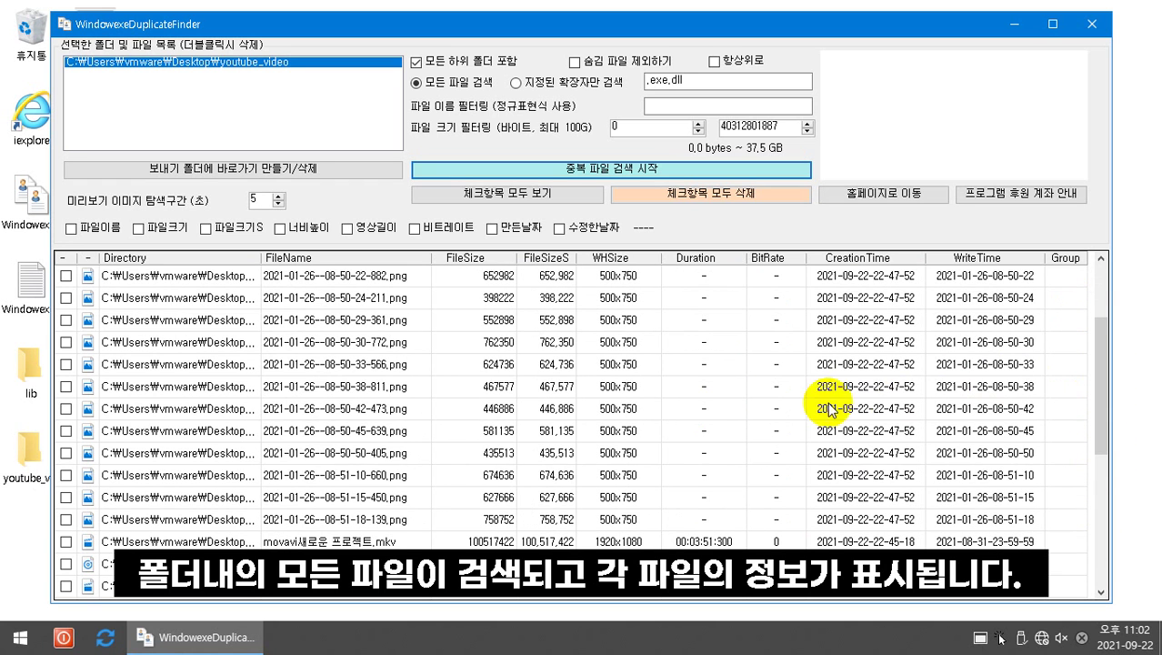
{"action": "left_click", "coordinate": [538, 389]}
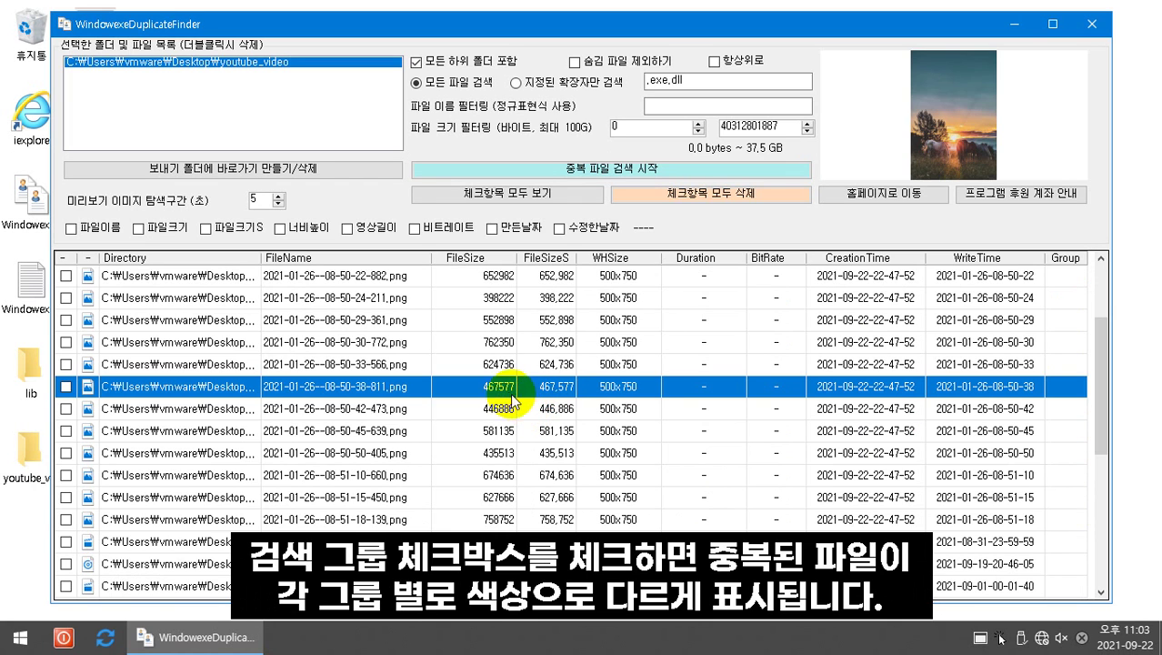
Step: Group the duplicates by file name (파일이름), examine the coloured groups, and clear that grouping
{"action": "left_click", "coordinate": [95, 230]}
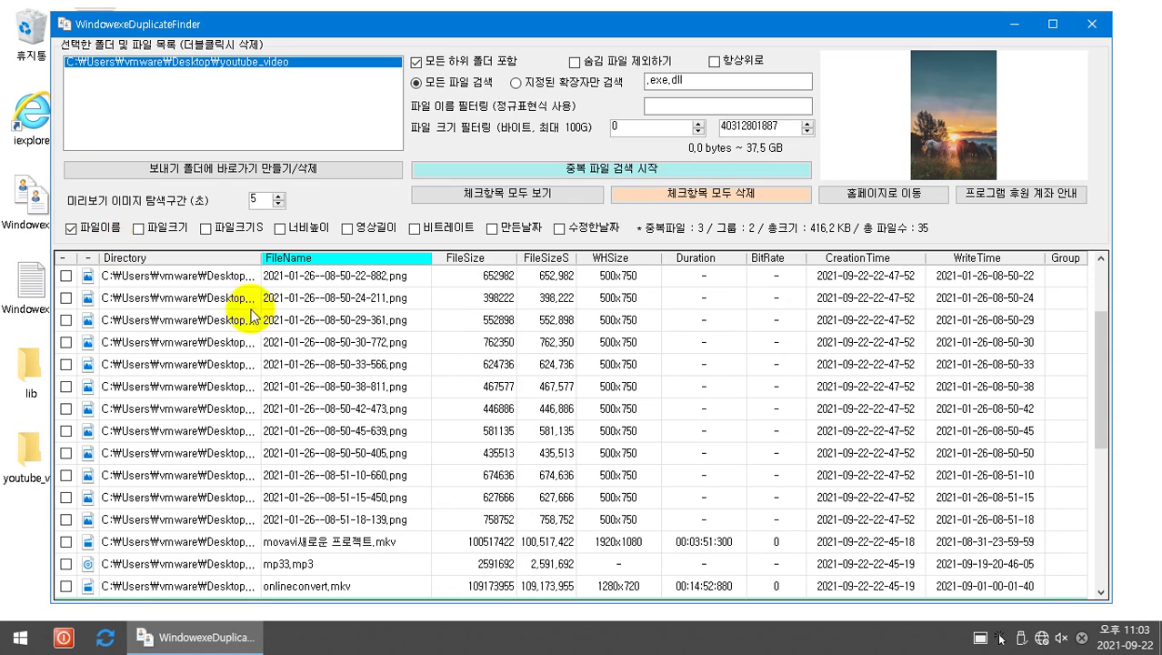
{"action": "left_click_drag", "start_coordinate": [1090, 382], "coordinate": [1090, 500]}
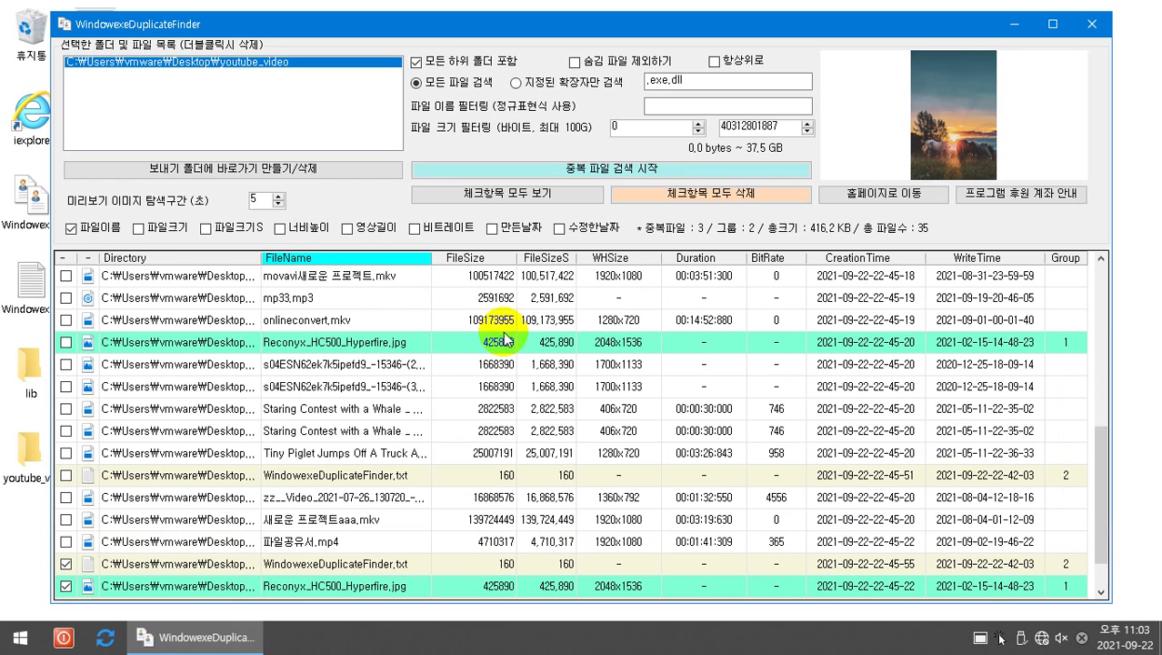
{"action": "left_click", "coordinate": [85, 233]}
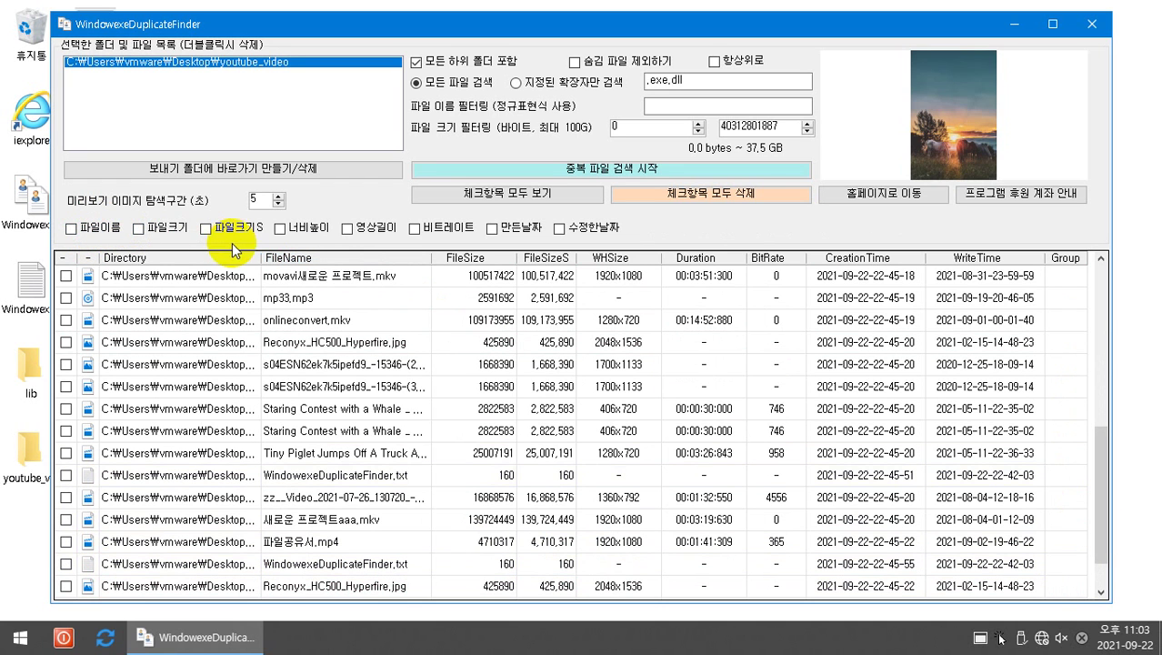
Step: Group the duplicates by width and height (너비높이) and preview several of the 500x750 PNG images
{"action": "left_click", "coordinate": [300, 229]}
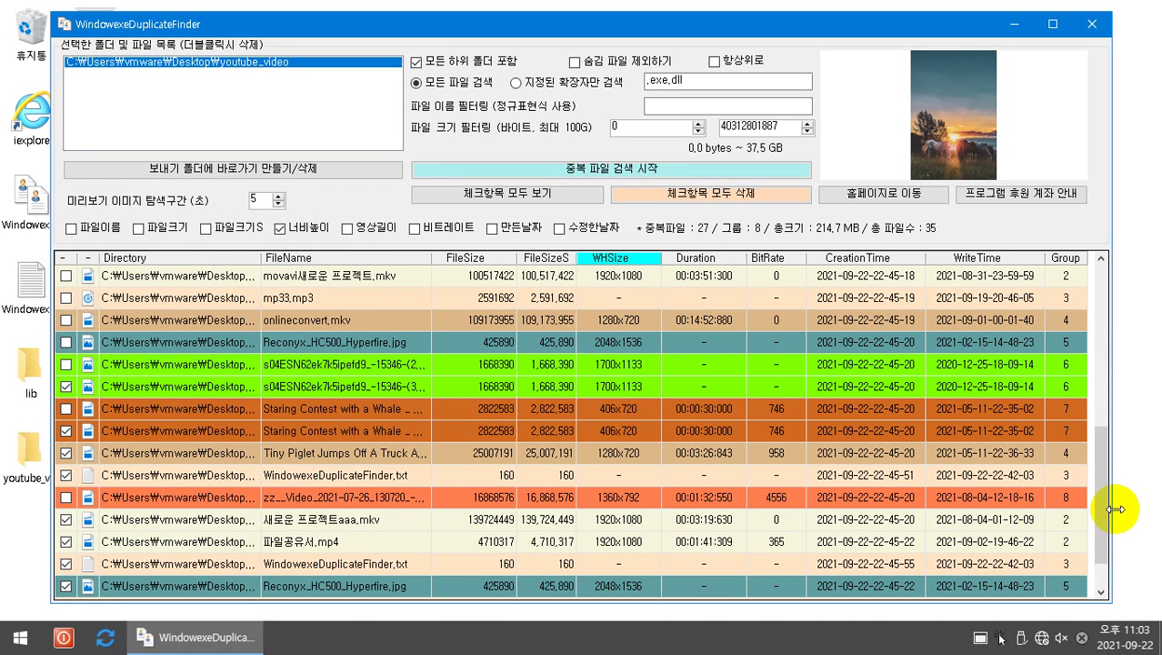
{"action": "left_click_drag", "start_coordinate": [1104, 519], "coordinate": [1070, 320]}
{"action": "left_click", "coordinate": [803, 387]}
{"action": "left_click", "coordinate": [705, 453]}
{"action": "left_click", "coordinate": [695, 499]}
{"action": "left_click", "coordinate": [670, 541]}
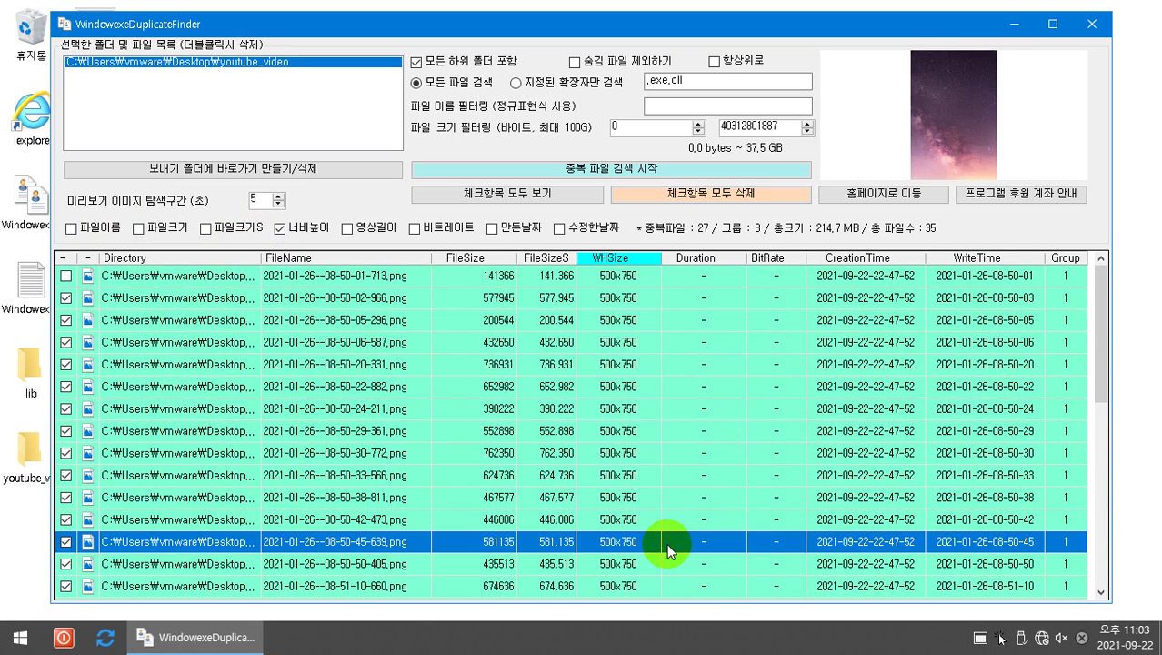
Step: Preview the Tiny Piglet, Staring Contest with a Whale and zz__Video files near the end of the list
{"action": "left_click_drag", "start_coordinate": [1105, 349], "coordinate": [1072, 560]}
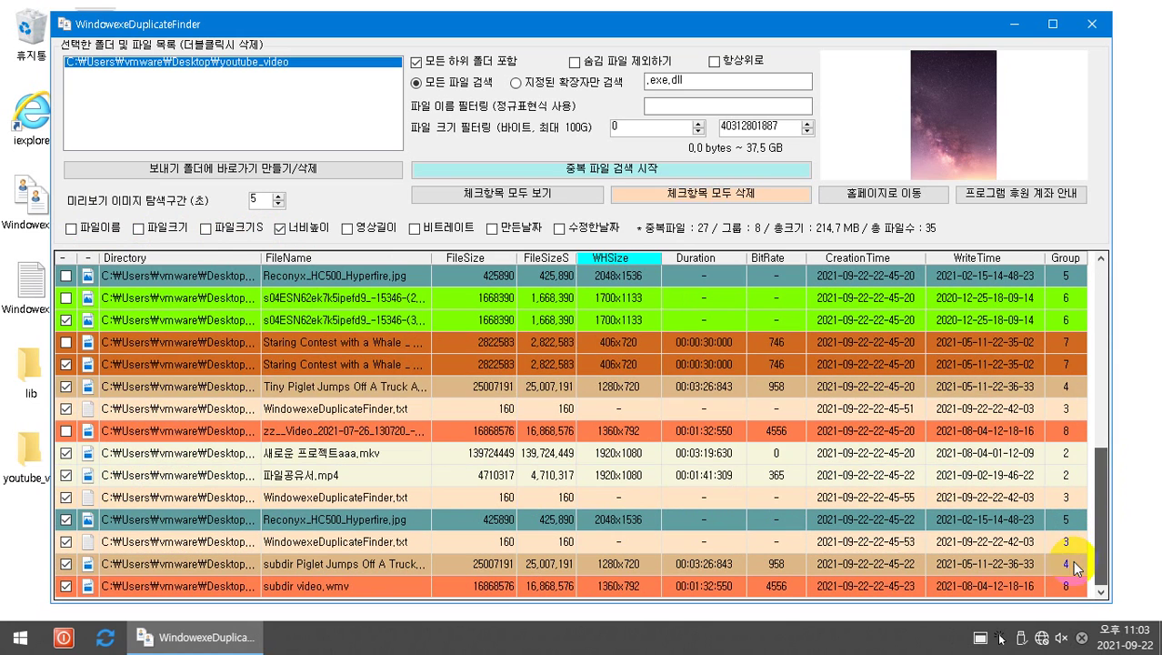
{"action": "left_click", "coordinate": [582, 385]}
{"action": "left_click", "coordinate": [589, 364]}
{"action": "left_click", "coordinate": [597, 344]}
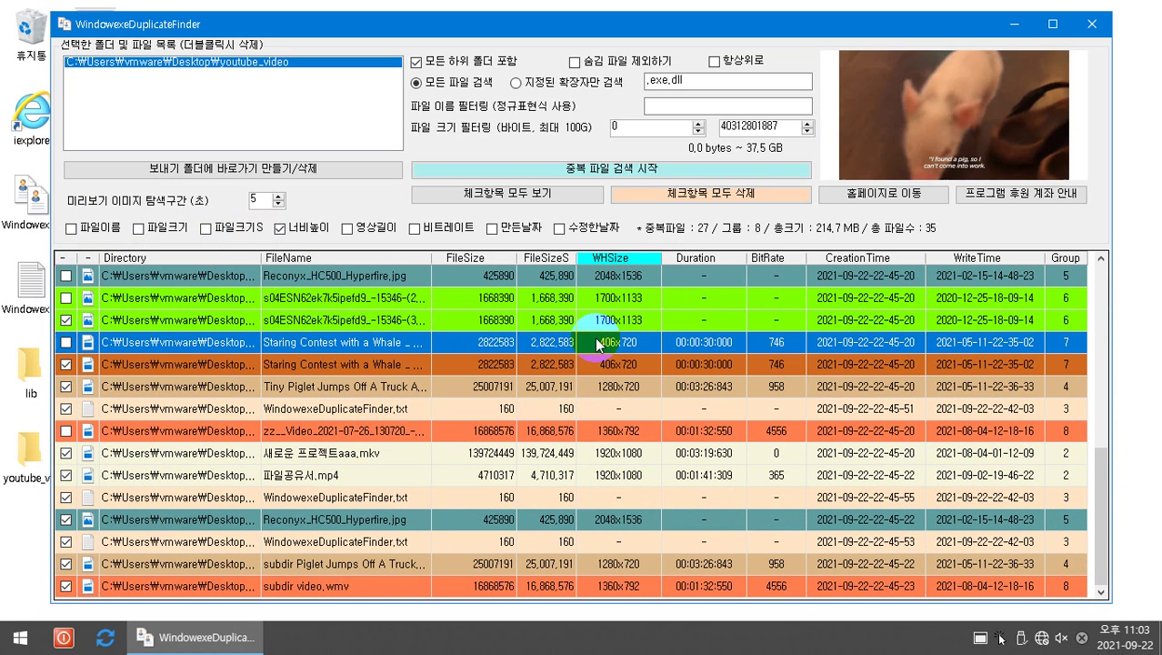
{"action": "left_click", "coordinate": [600, 364]}
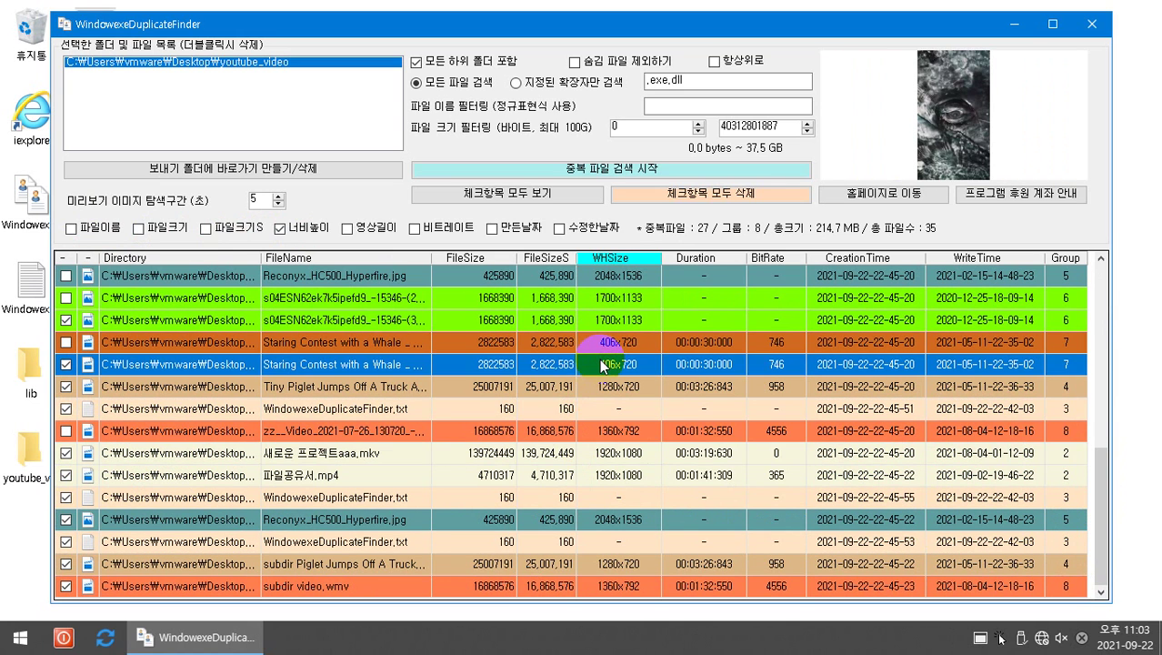
{"action": "left_click", "coordinate": [592, 433]}
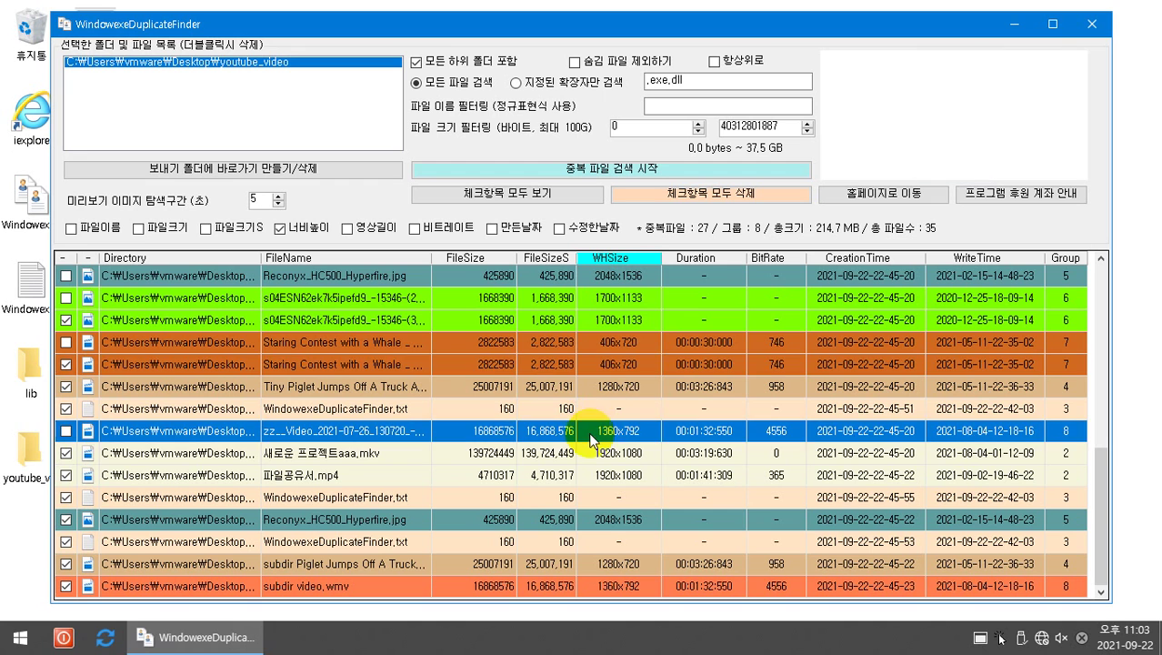
Step: Switch the duplicate grouping from 너비높이 to video length (영상길이) and preview the zz__Video file and both Staring Contest videos
{"action": "left_click", "coordinate": [280, 228]}
{"action": "left_click", "coordinate": [347, 228]}
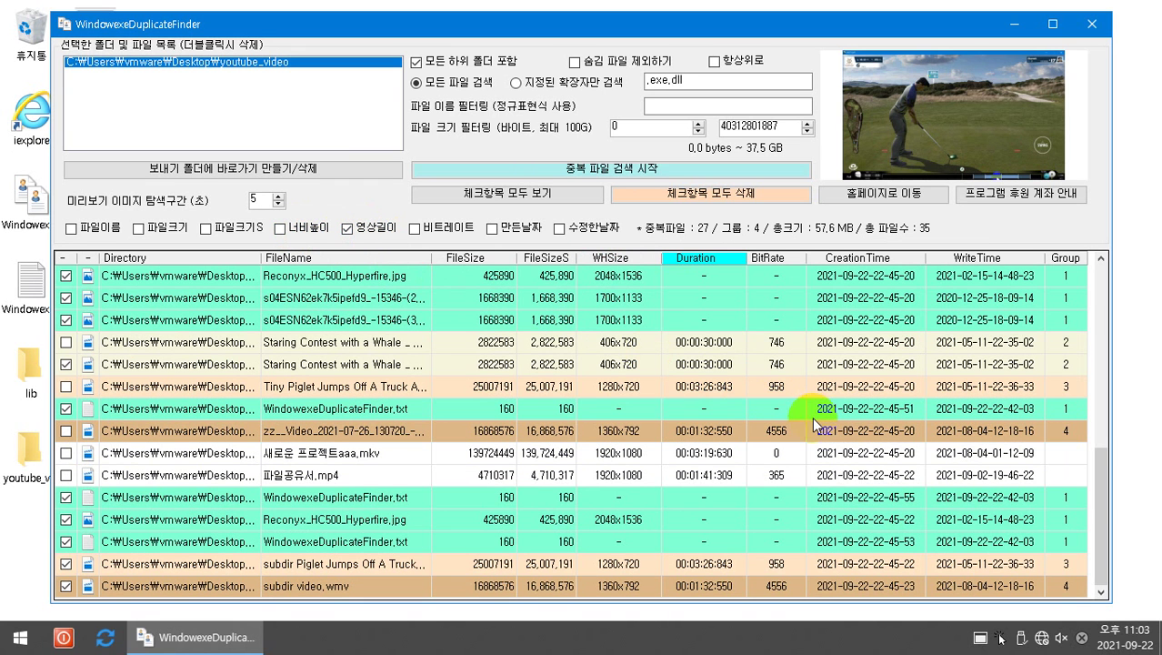
{"action": "left_click", "coordinate": [716, 429]}
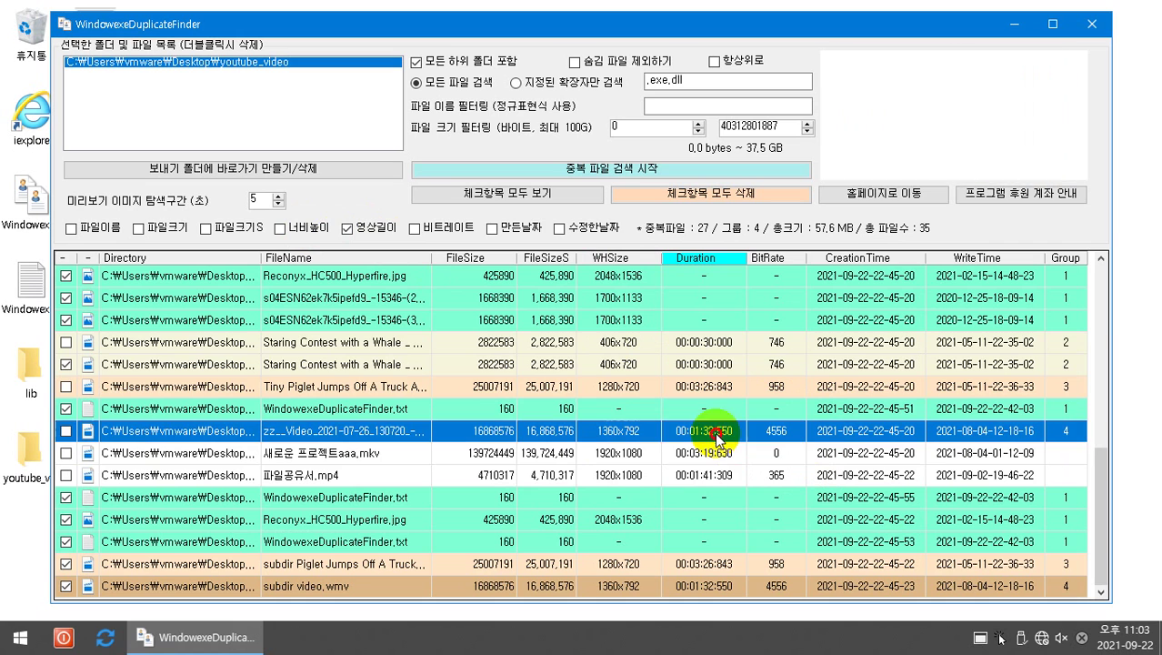
{"action": "left_click", "coordinate": [707, 364]}
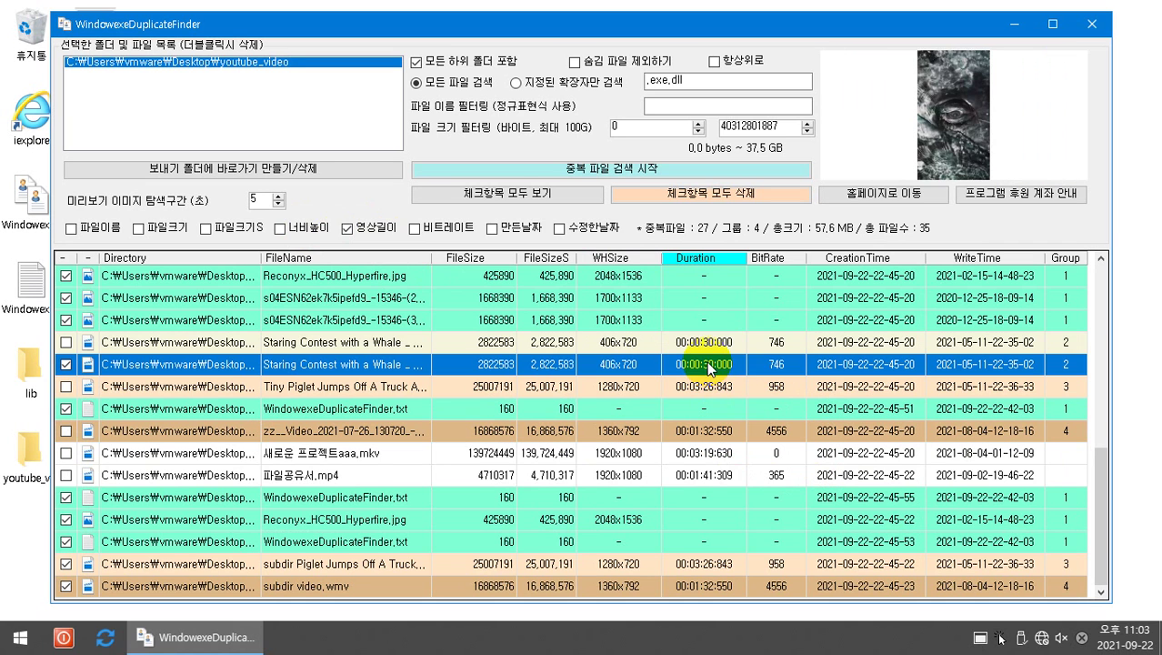
{"action": "left_click", "coordinate": [707, 345]}
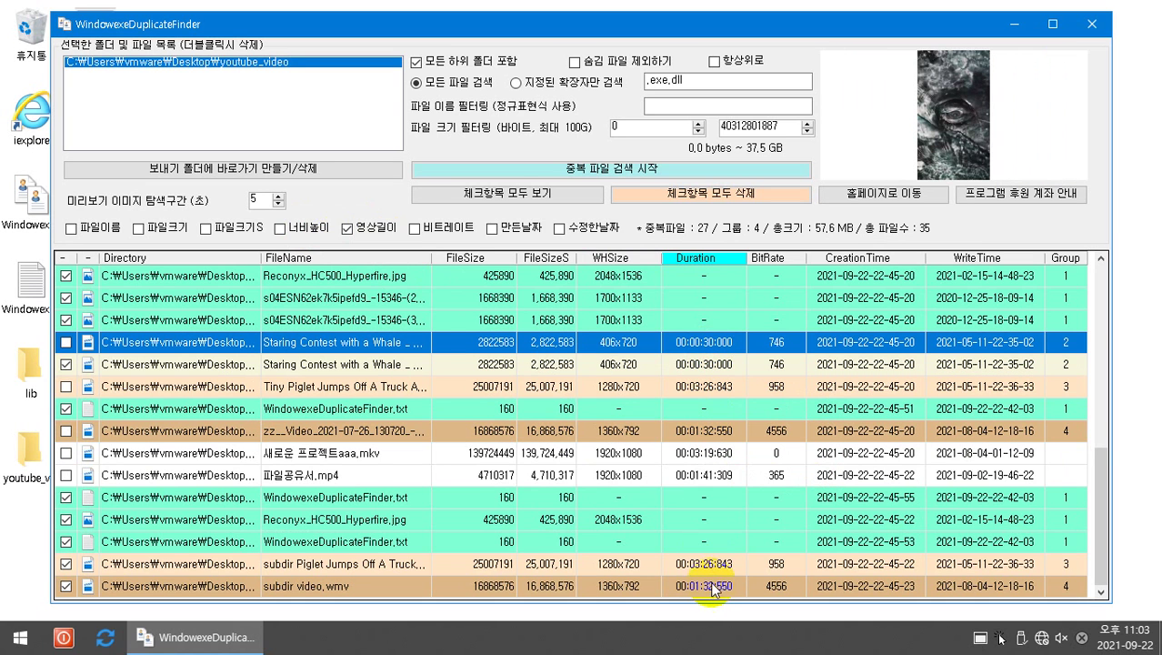
Step: Sort the results by Duration and preview the Tiny Piglet video and its subdir Piglet duplicate
{"action": "left_click", "coordinate": [703, 259]}
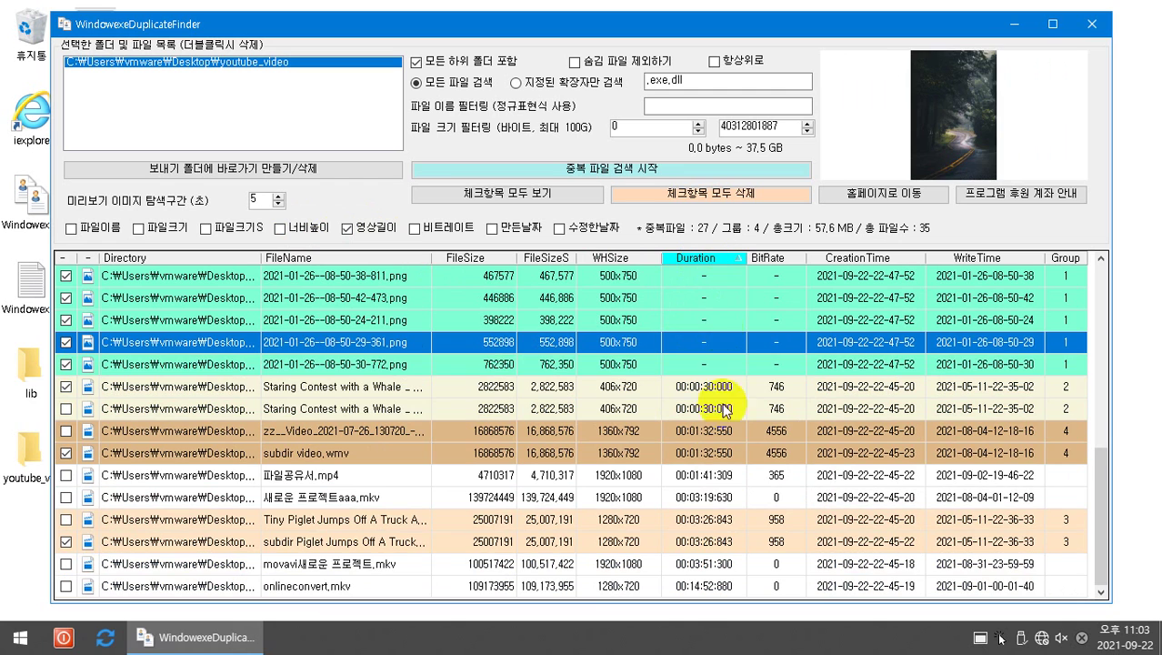
{"action": "left_click", "coordinate": [704, 519]}
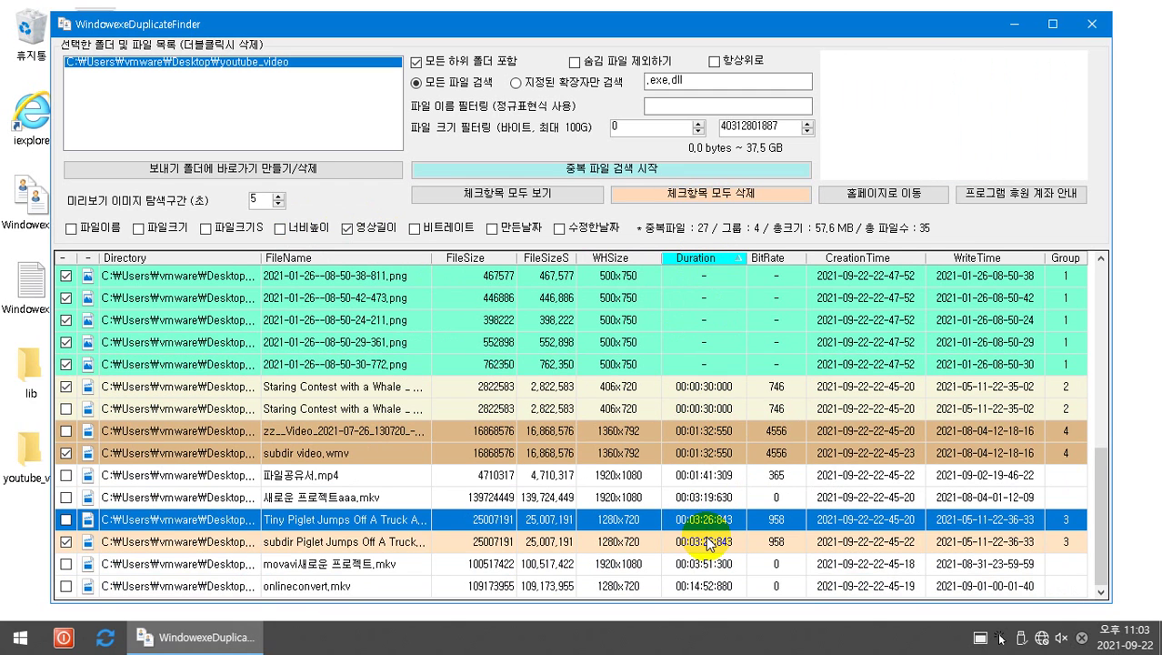
{"action": "left_click", "coordinate": [708, 542]}
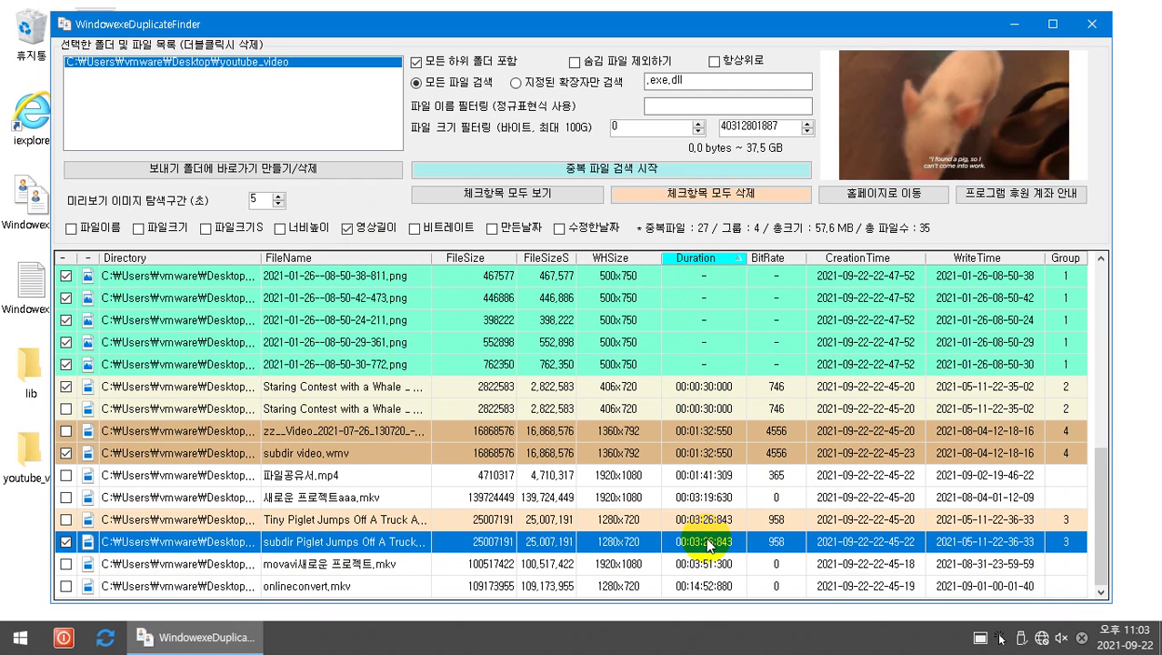
Step: Switch the grouping from 영상길이 to bit rate (비트레이트), sorted by BitRate, and preview a Staring Contest and the subdir Piglet video
{"action": "left_click", "coordinate": [377, 233]}
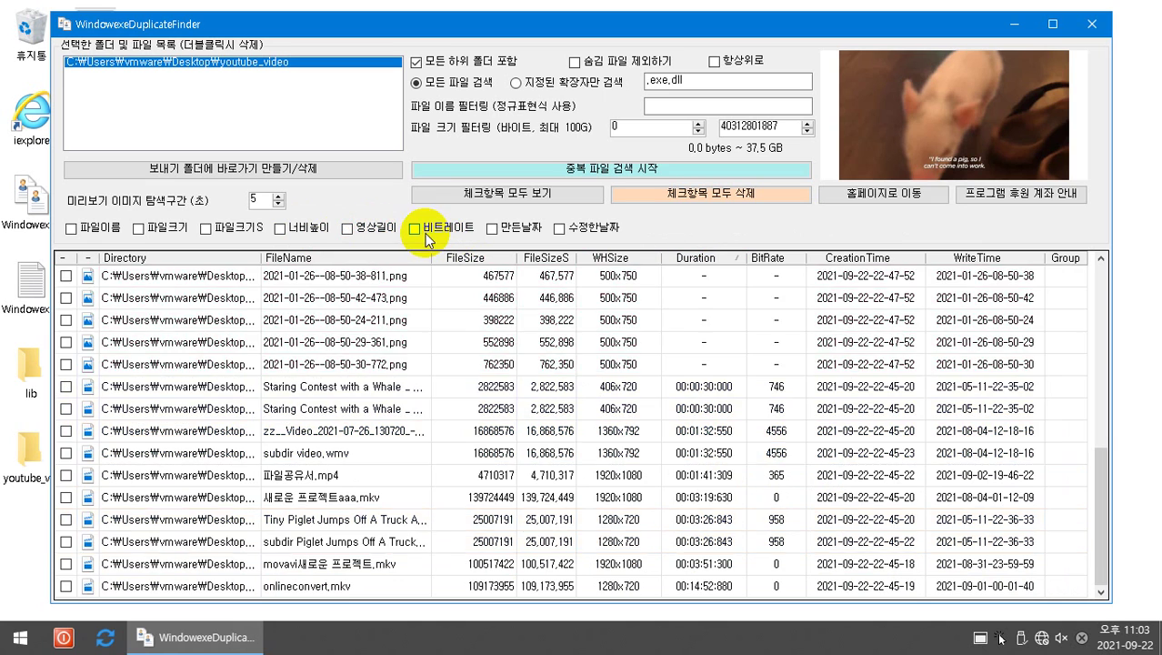
{"action": "left_click", "coordinate": [425, 230]}
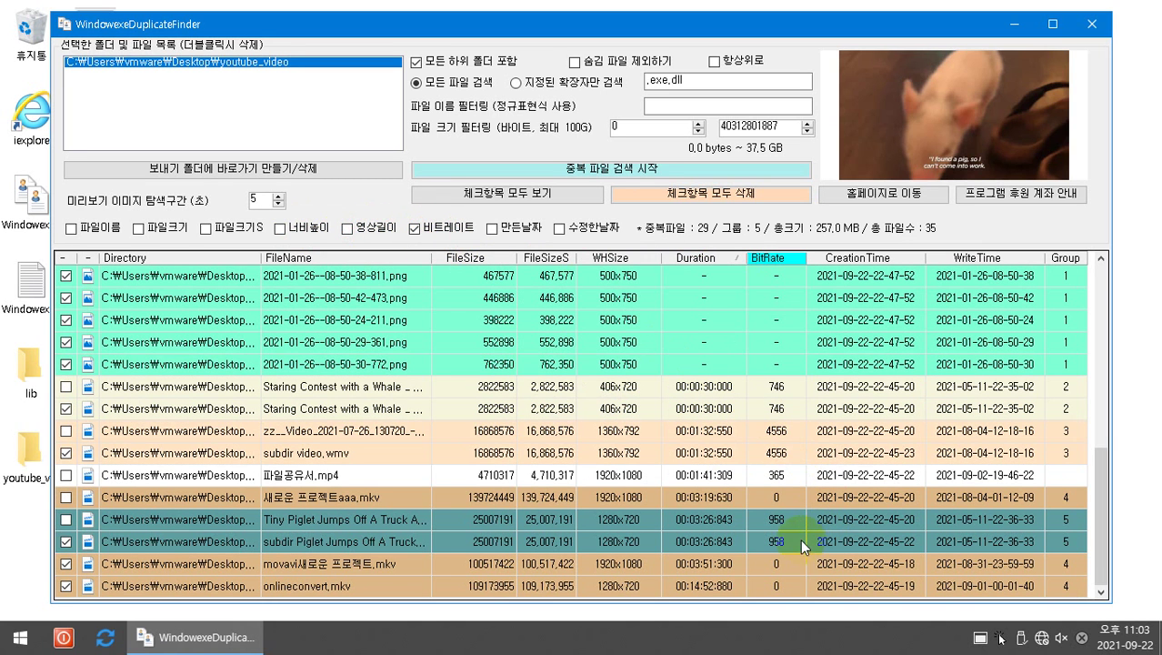
{"action": "left_click", "coordinate": [774, 258]}
{"action": "left_click", "coordinate": [1033, 540]}
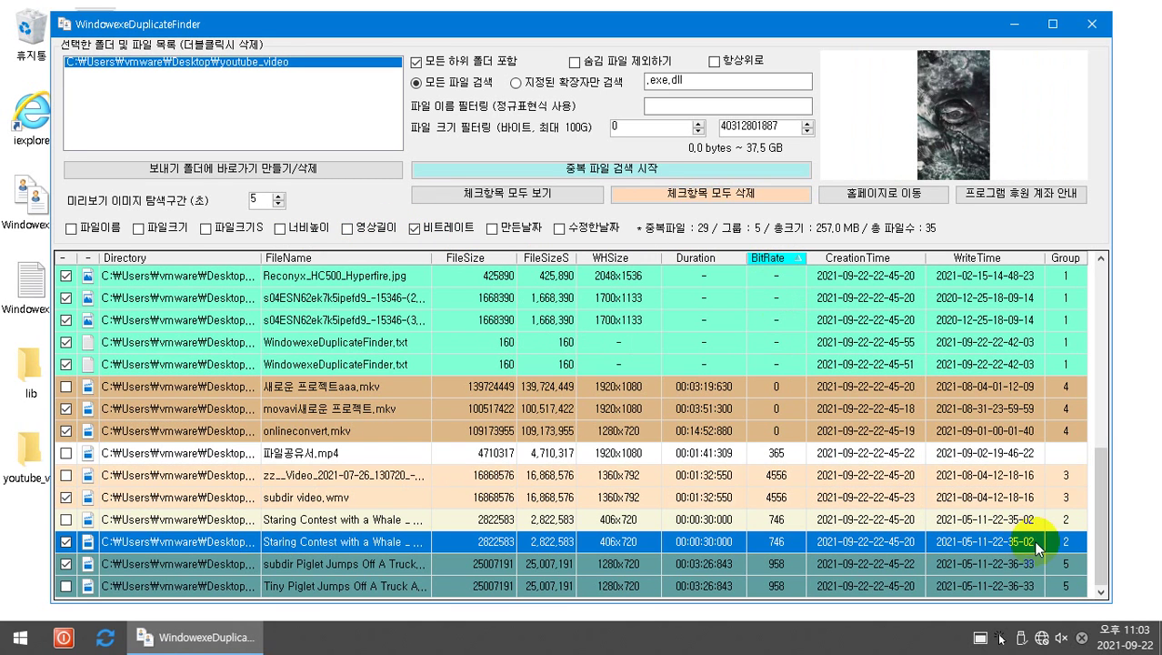
{"action": "left_click", "coordinate": [777, 565]}
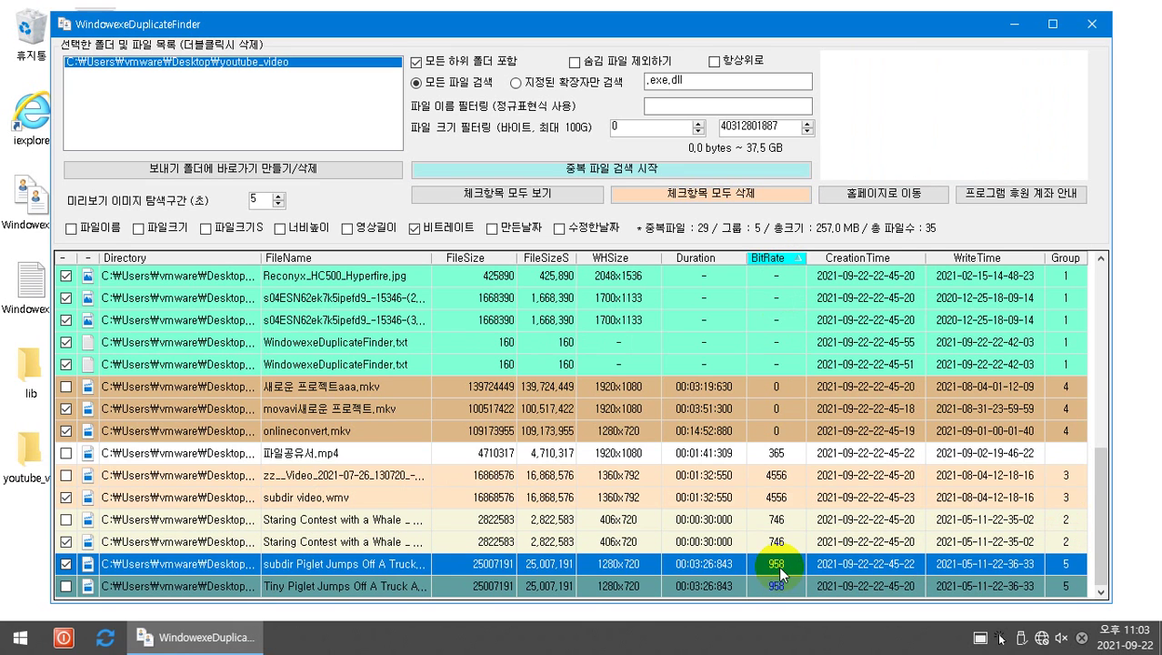
Step: Preview the second Staring Contest video, subdir video.wmv and the zz__Video file in the bit rate results
{"action": "left_click", "coordinate": [777, 542]}
{"action": "left_click", "coordinate": [779, 497]}
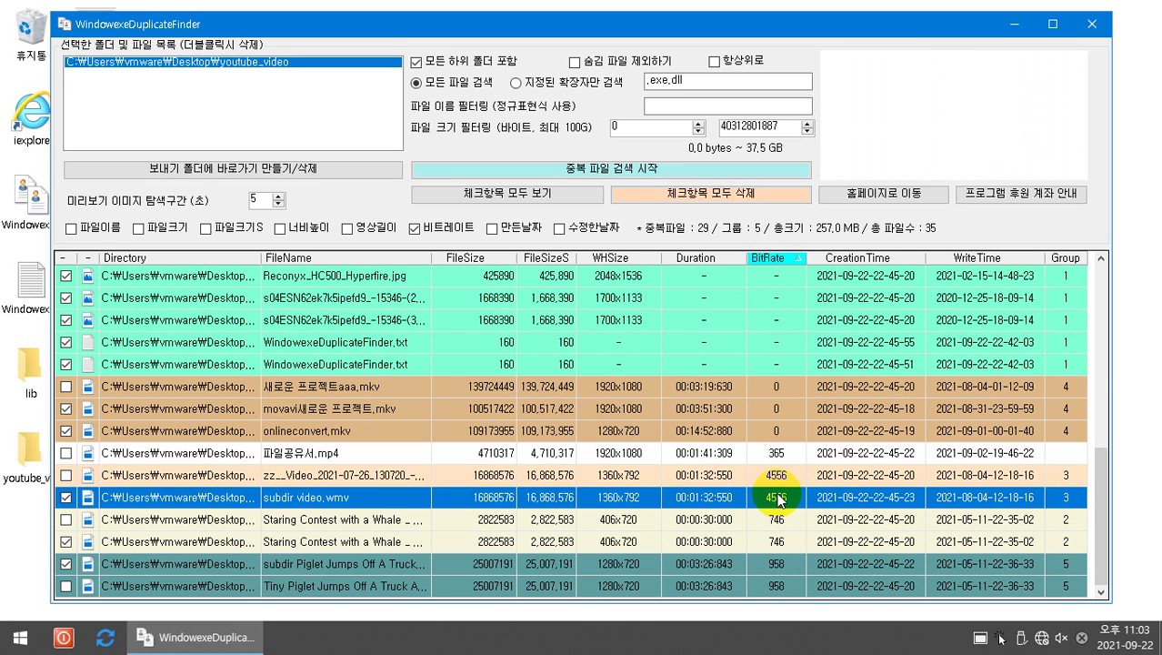
{"action": "left_click", "coordinate": [778, 474]}
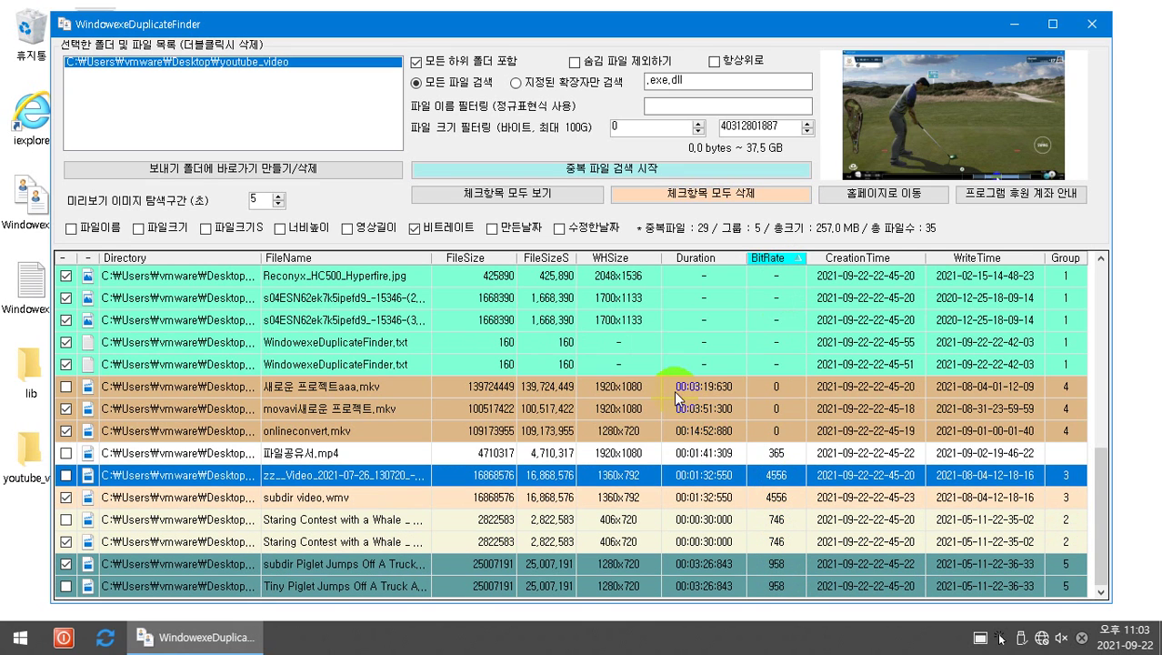
Step: Try adding creation date (만든날짜) to the bit rate grouping, and replace it with modified date (수정한날짜)
{"action": "left_click", "coordinate": [518, 231]}
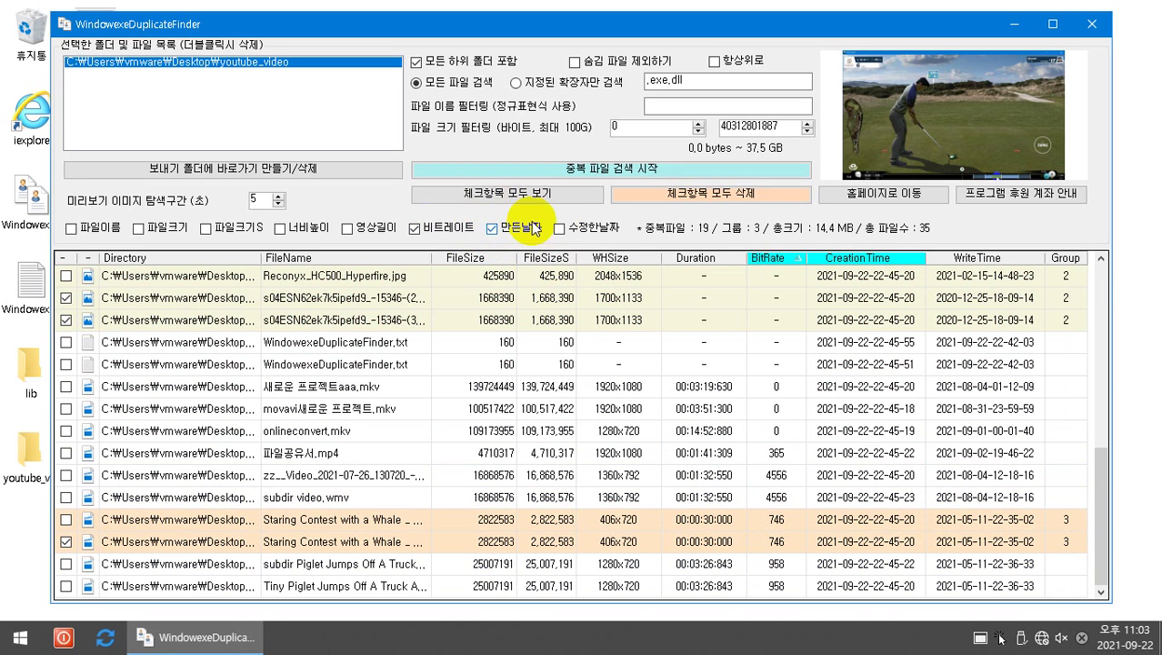
{"action": "left_click_drag", "start_coordinate": [1086, 531], "coordinate": [1086, 568]}
{"action": "left_click", "coordinate": [518, 227]}
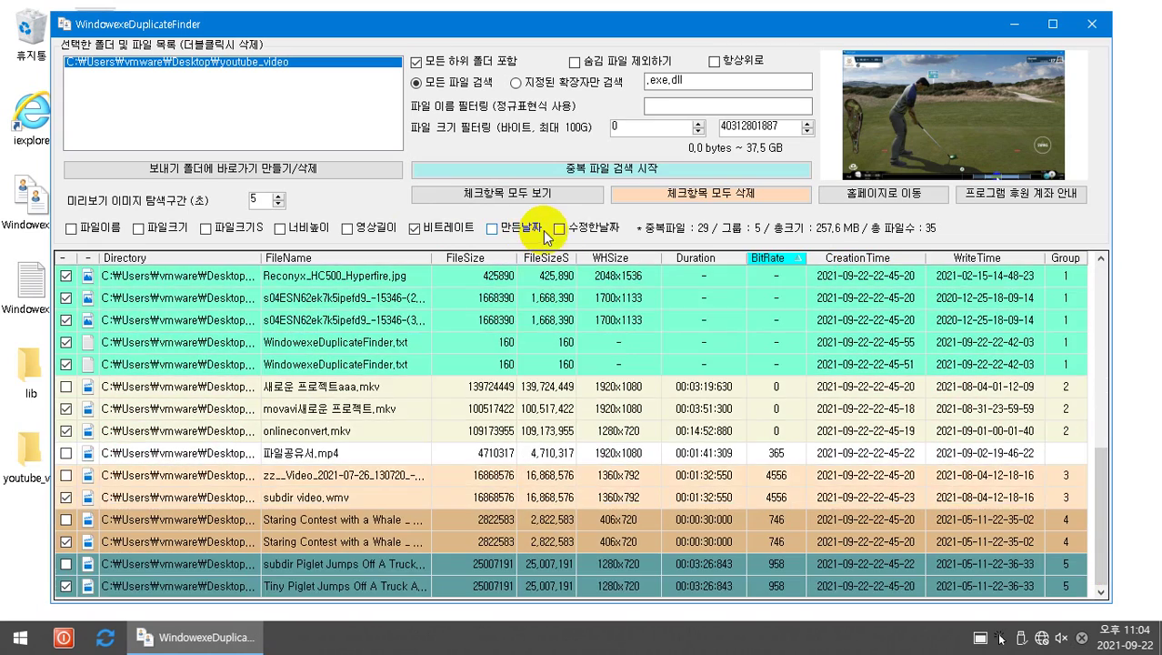
{"action": "left_click", "coordinate": [584, 227]}
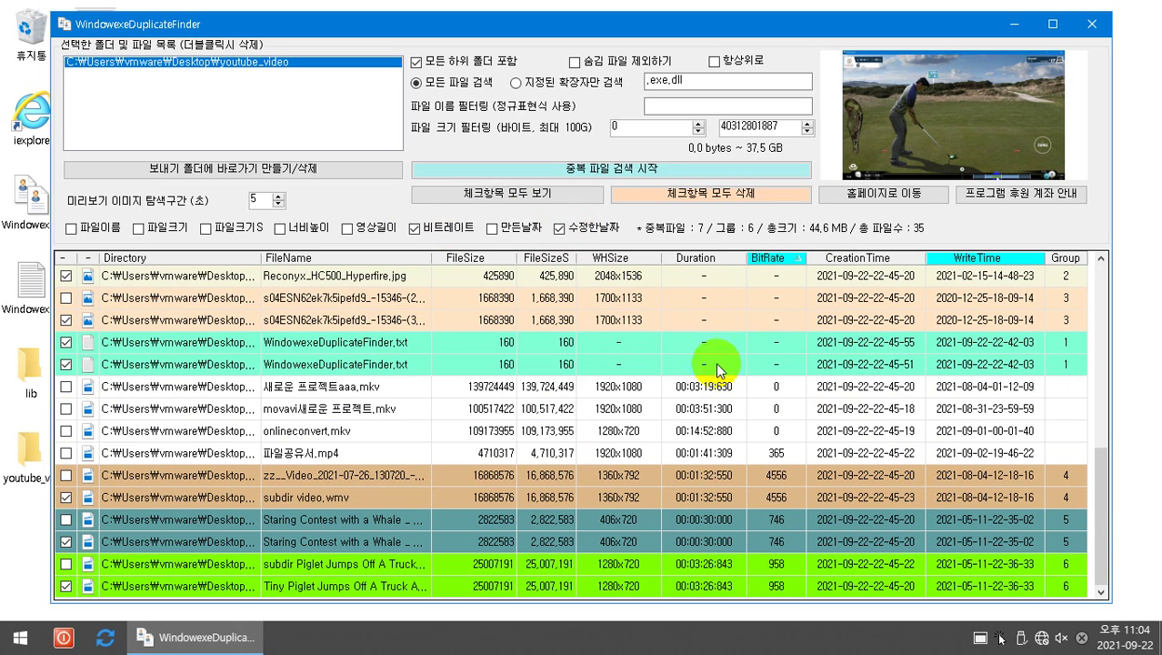
Step: View the list of all checked files, select windowexe\WindowexeDuplicateFinder.txt in it, and close the list
{"action": "left_click", "coordinate": [557, 199]}
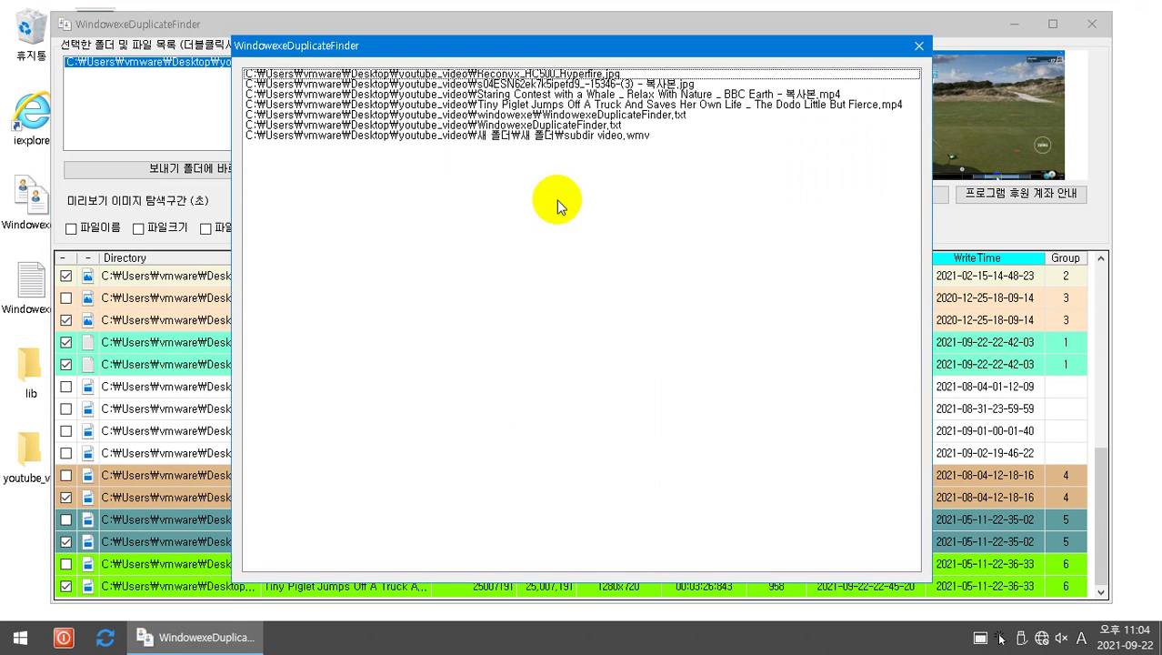
{"action": "left_click", "coordinate": [572, 114]}
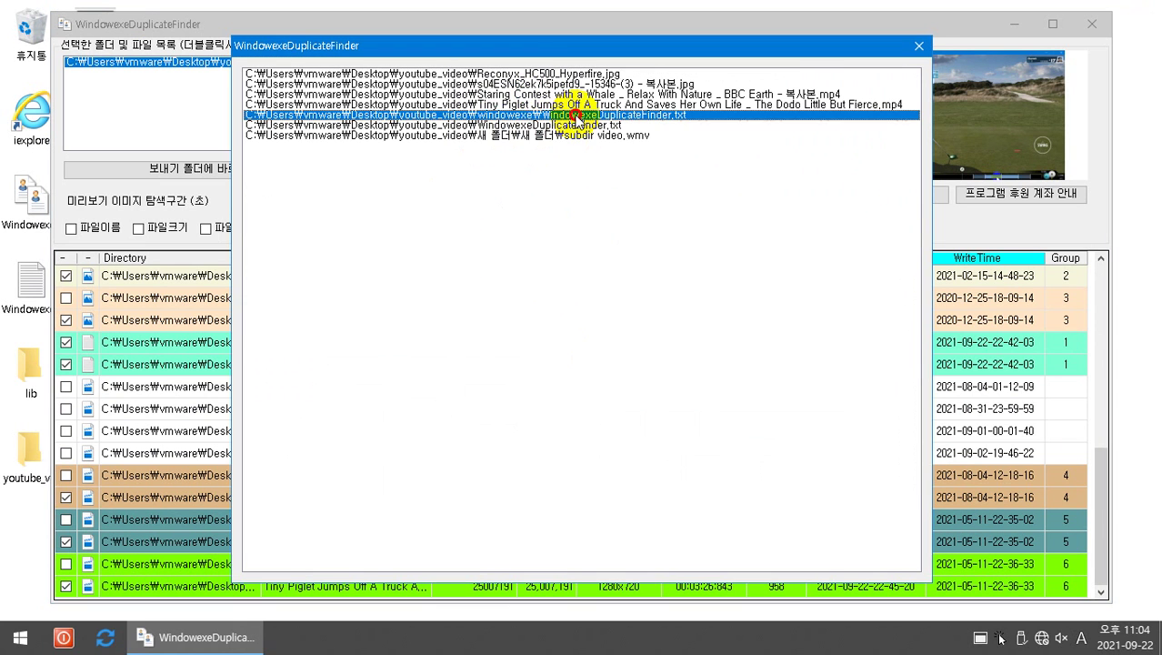
{"action": "left_click", "coordinate": [918, 45]}
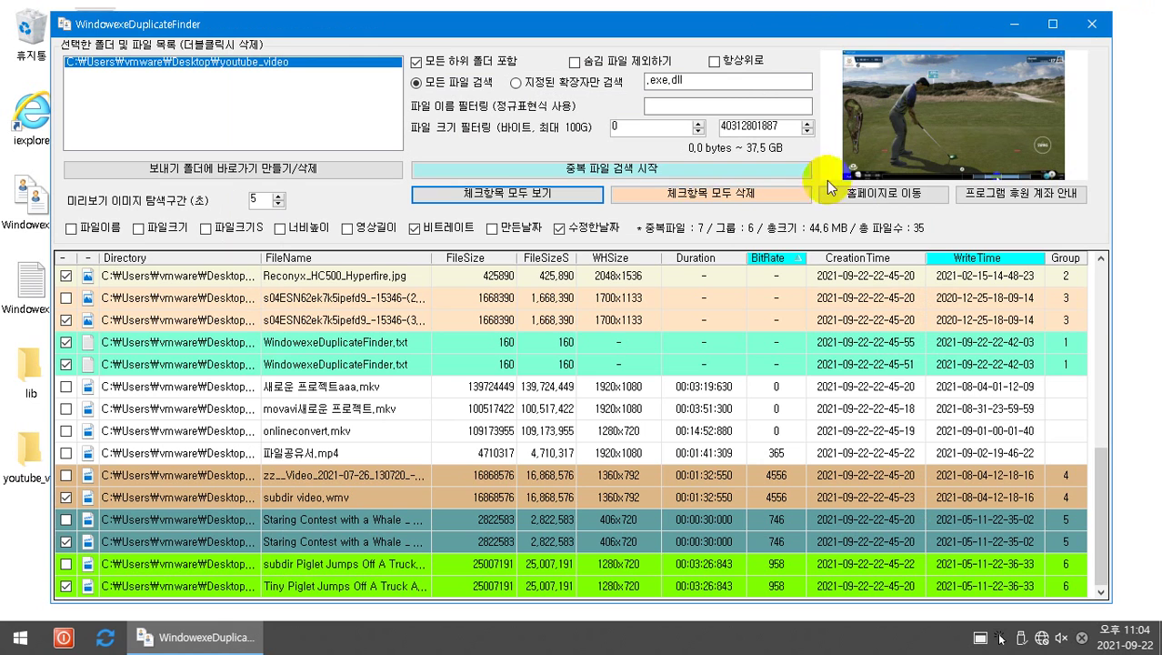
Step: Request deletion of all checked files, cancel the deletion at the confirmation, and close the duplicate finder
{"action": "left_click", "coordinate": [726, 193]}
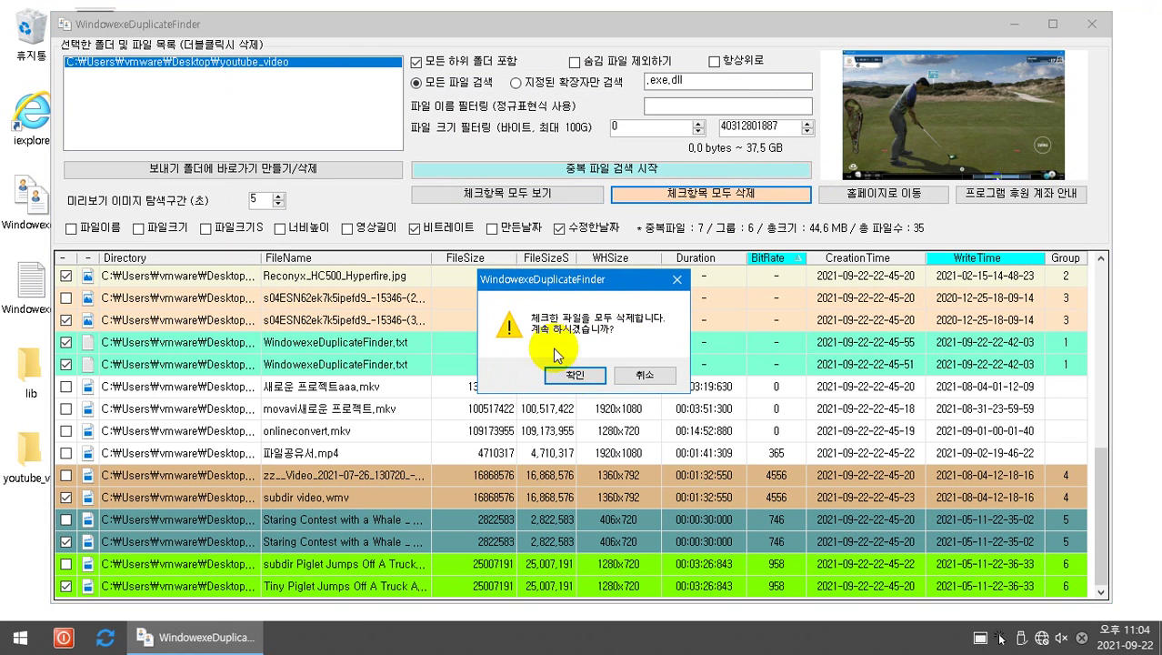
{"action": "left_click", "coordinate": [645, 374]}
{"action": "left_click", "coordinate": [1092, 25]}
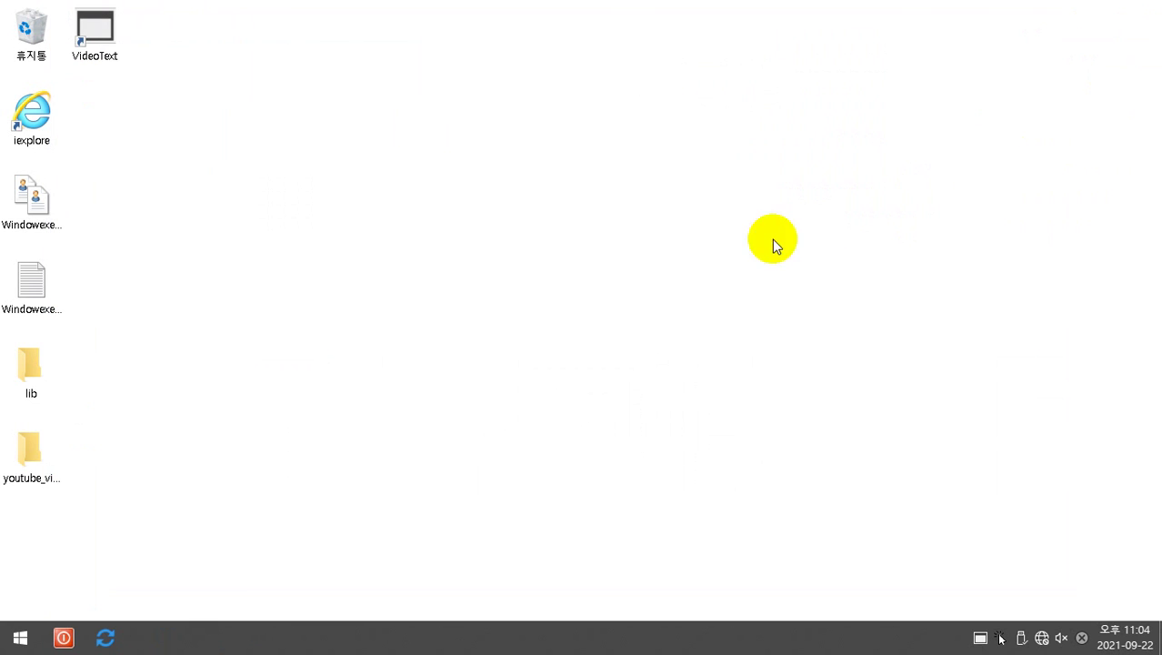